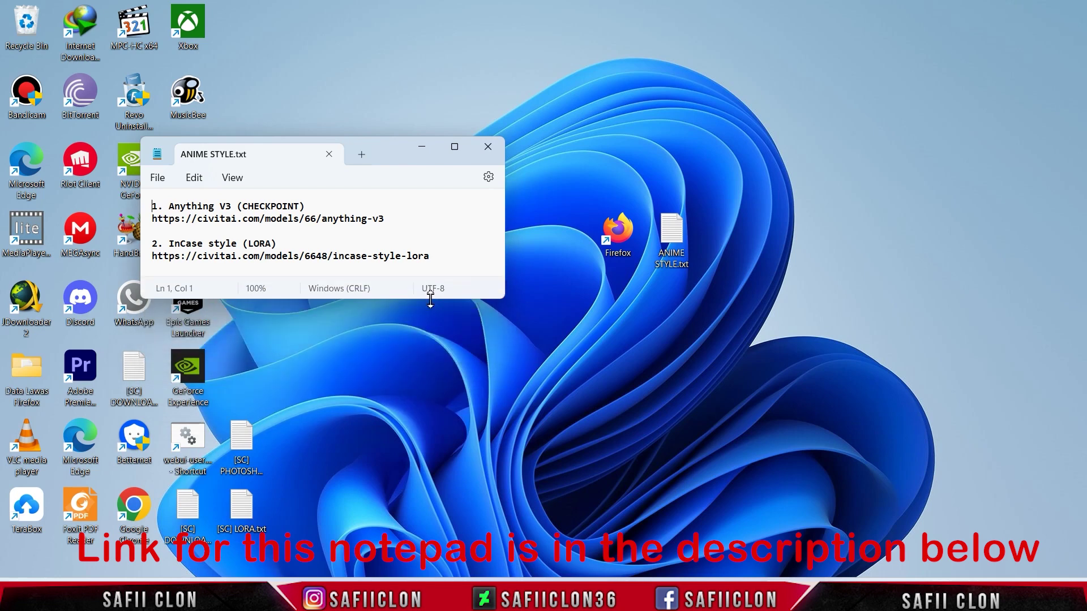
Move the ANIME STYLE.txt note aside, open Firefox and arrange its window beside the note
left_click_drag(390, 168, 971, 211)
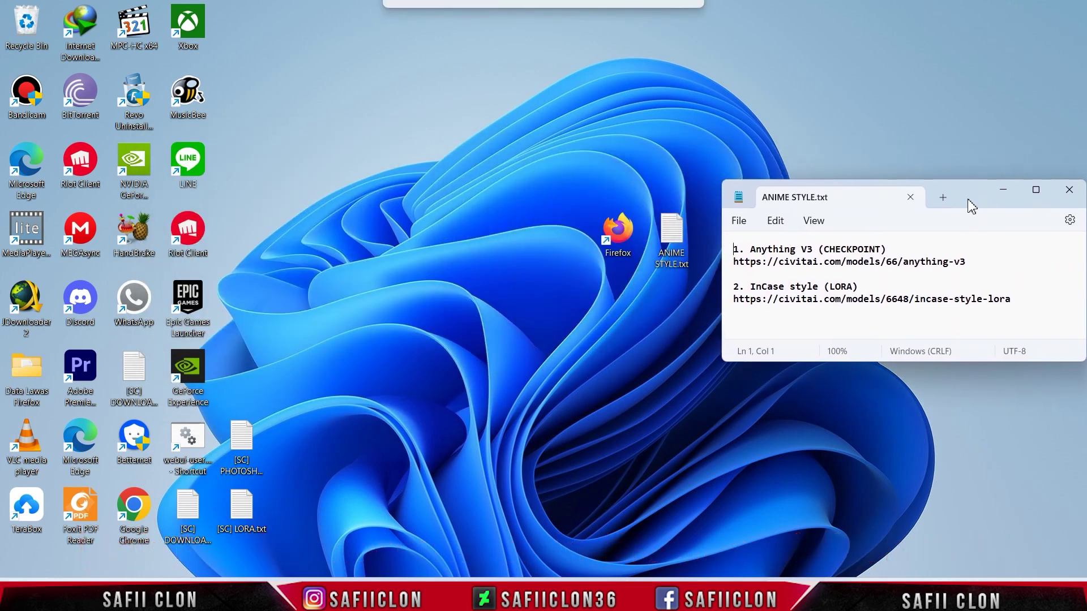
left_click(620, 237)
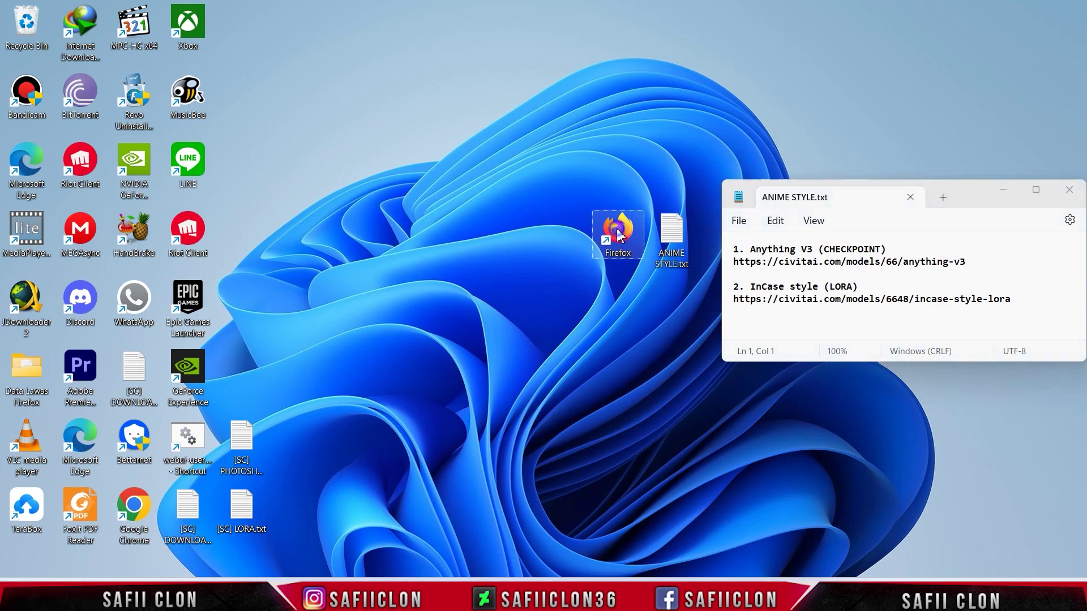
right_click(619, 236)
left_click(651, 269)
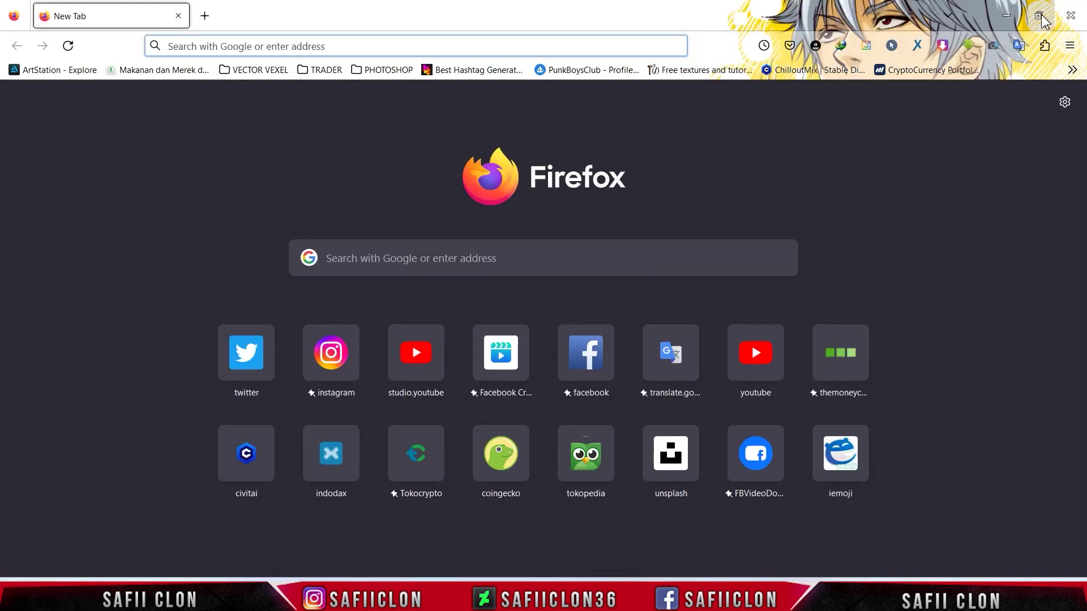
left_click(1041, 16)
left_click_drag(751, 249, 881, 249)
Copy the Anything V3 checkpoint link from the note and open it in Firefox
left_click_drag(737, 261, 959, 266)
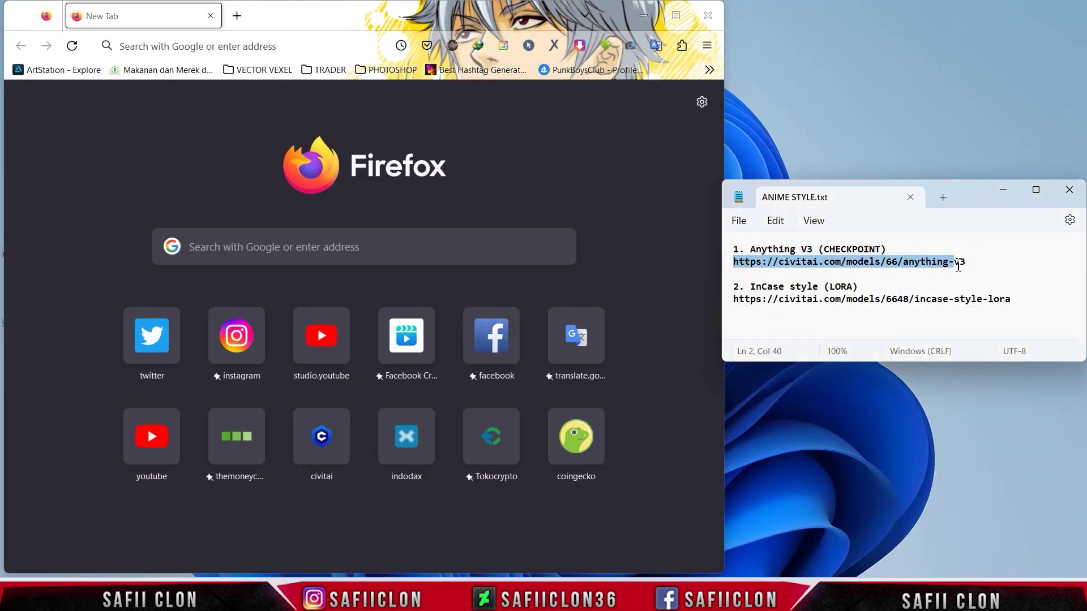
right_click(837, 262)
left_click(878, 336)
left_click(220, 44)
right_click(219, 46)
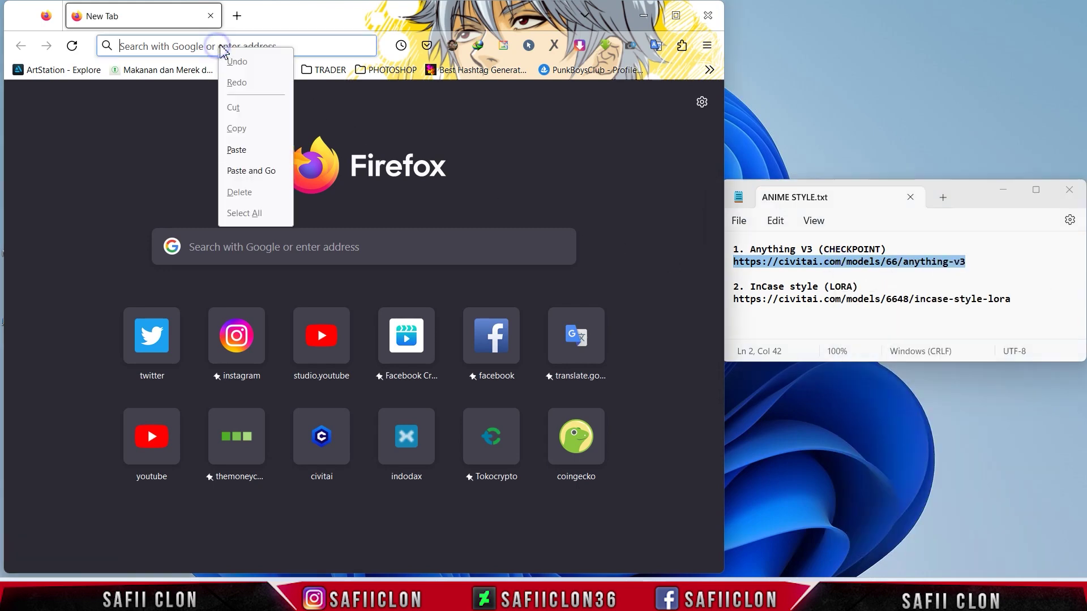
left_click(235, 169)
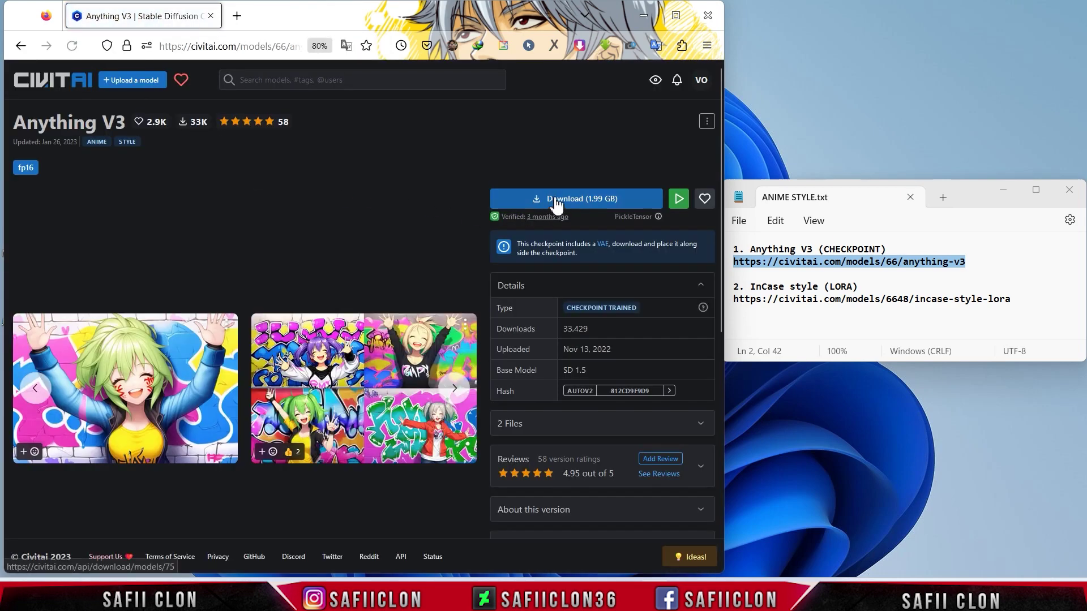
Download the 1.99 GB Anything V3 checkpoint with IDM into Downloads\FILE
right_click(588, 201)
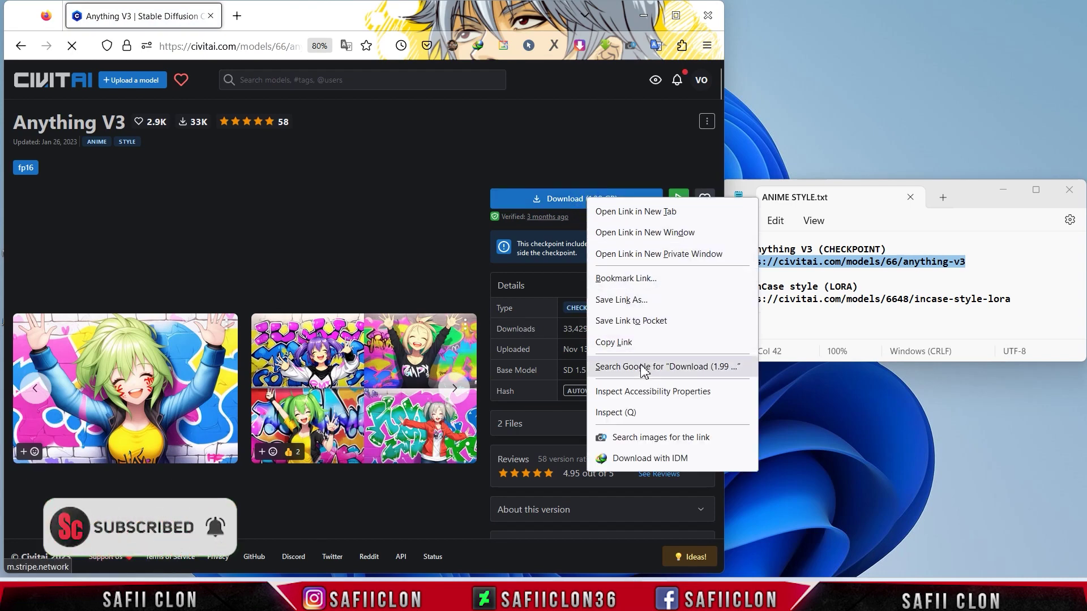
left_click(647, 461)
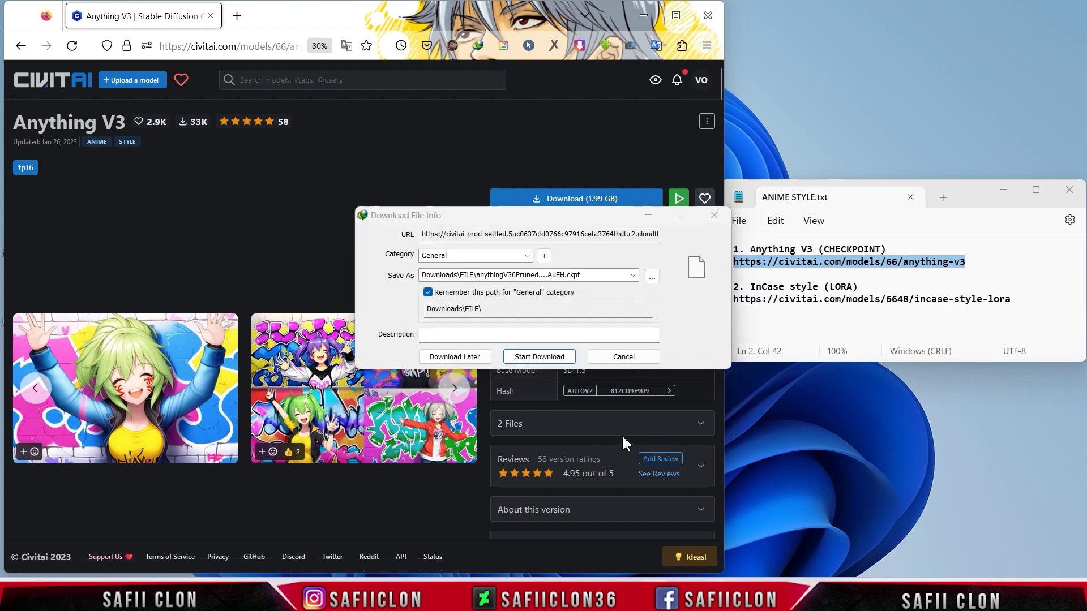
left_click(540, 357)
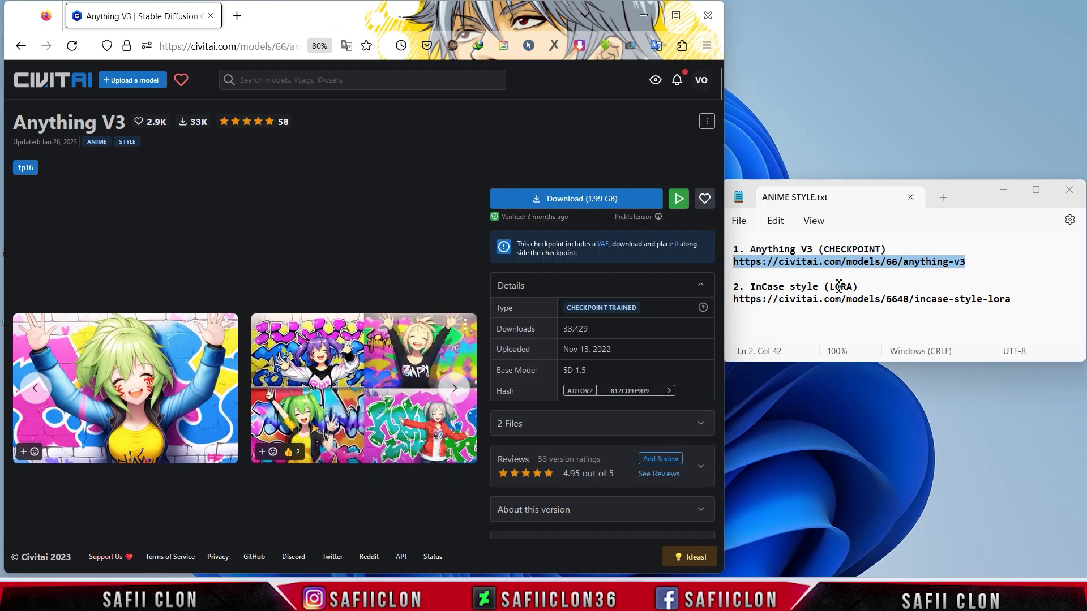
Copy the InCase style LoRA link from the note and open it in the current Firefox tab
left_click_drag(830, 288, 853, 289)
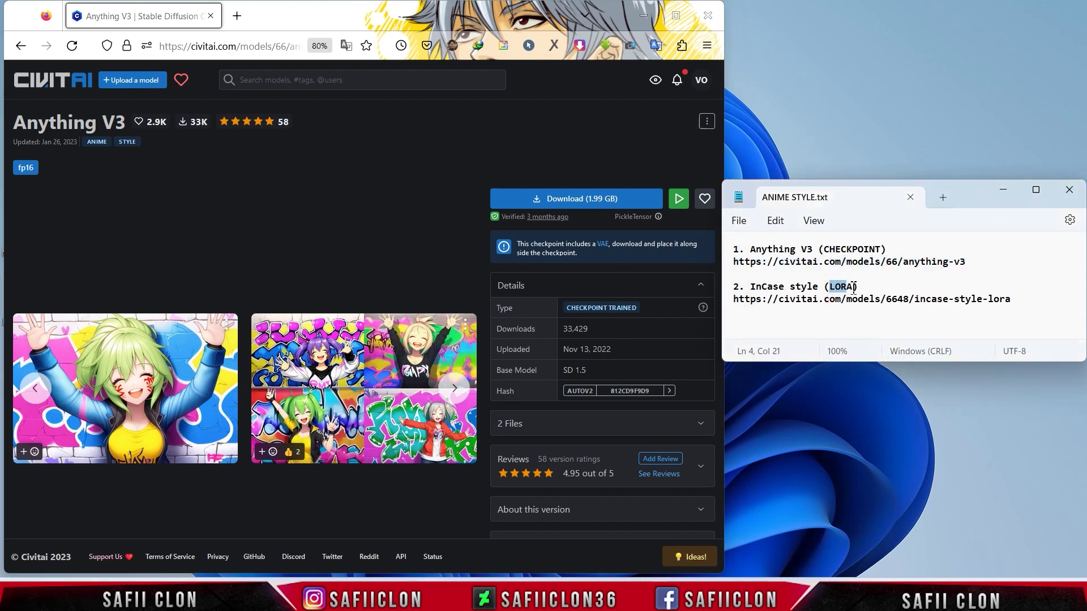
left_click_drag(734, 299, 992, 305)
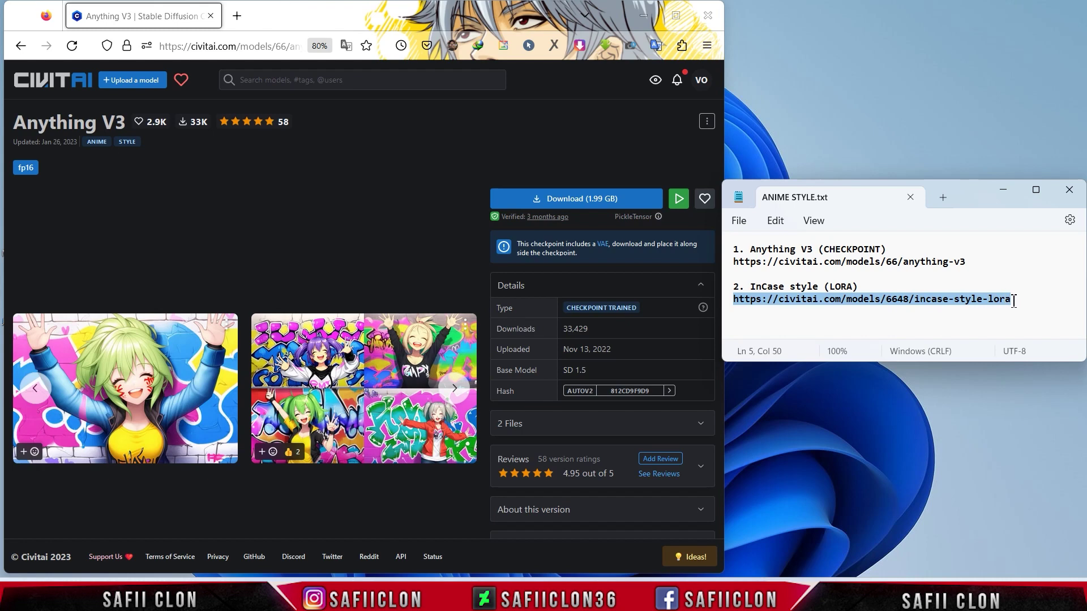
right_click(934, 306)
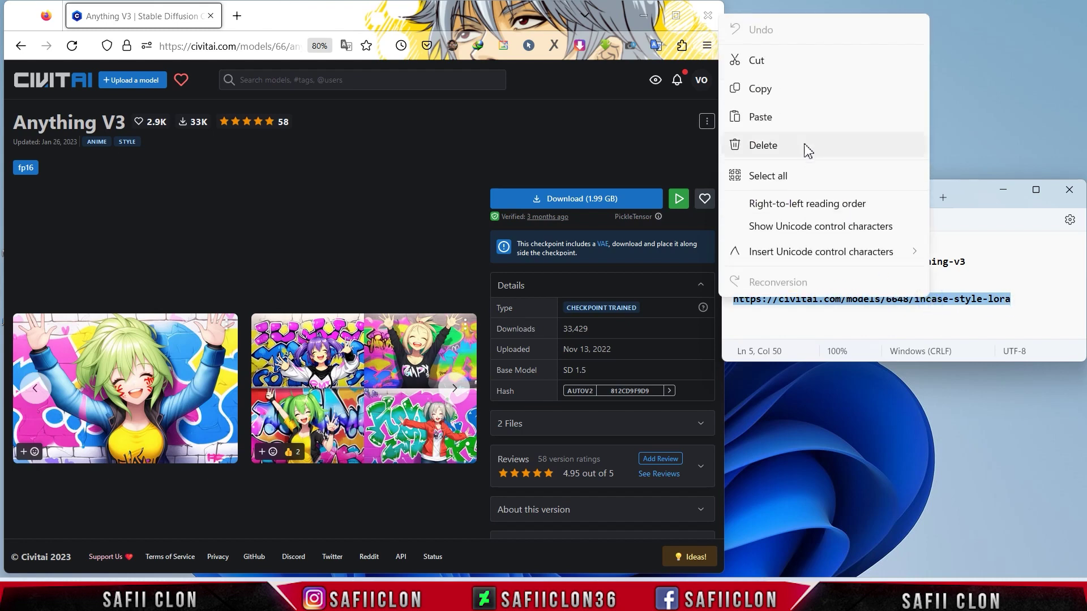
left_click(783, 86)
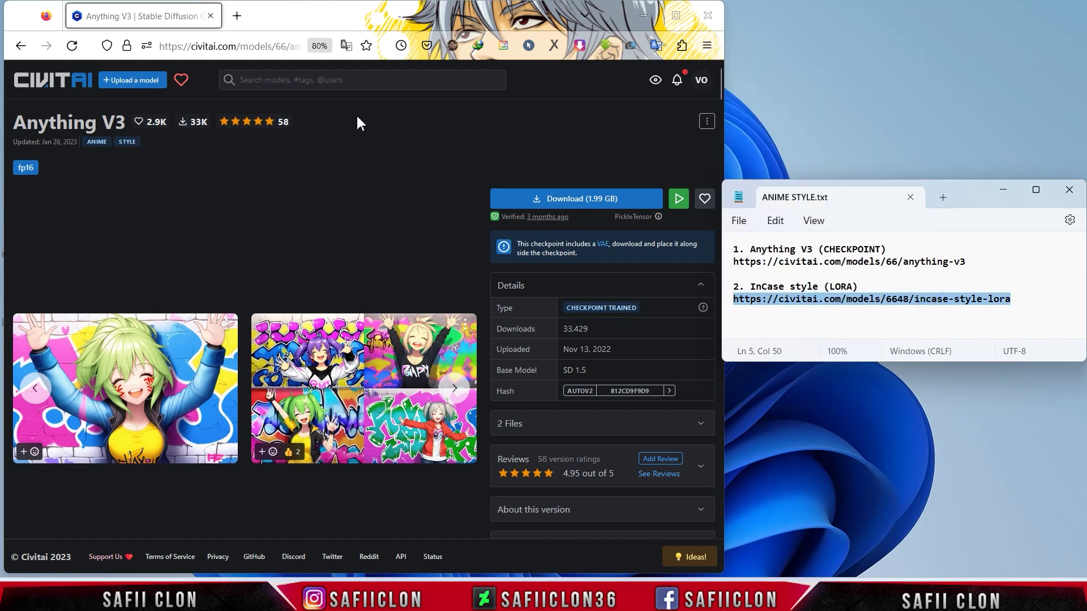
right_click(233, 46)
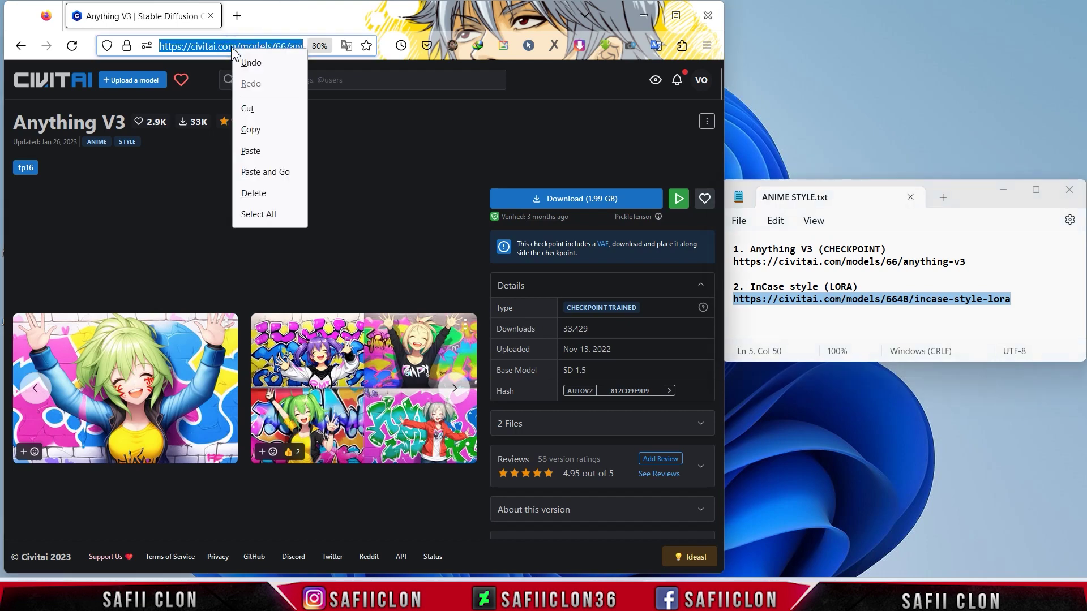
left_click(274, 173)
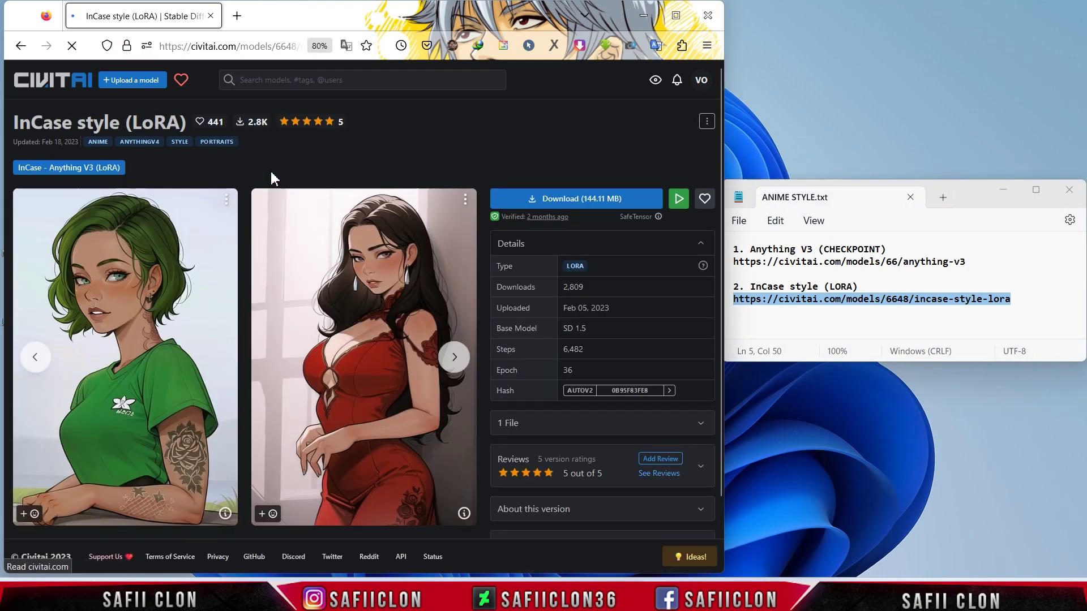
Download the 144.11 MB InCase style LoRA file with IDM into Downloads\FILE
right_click(589, 205)
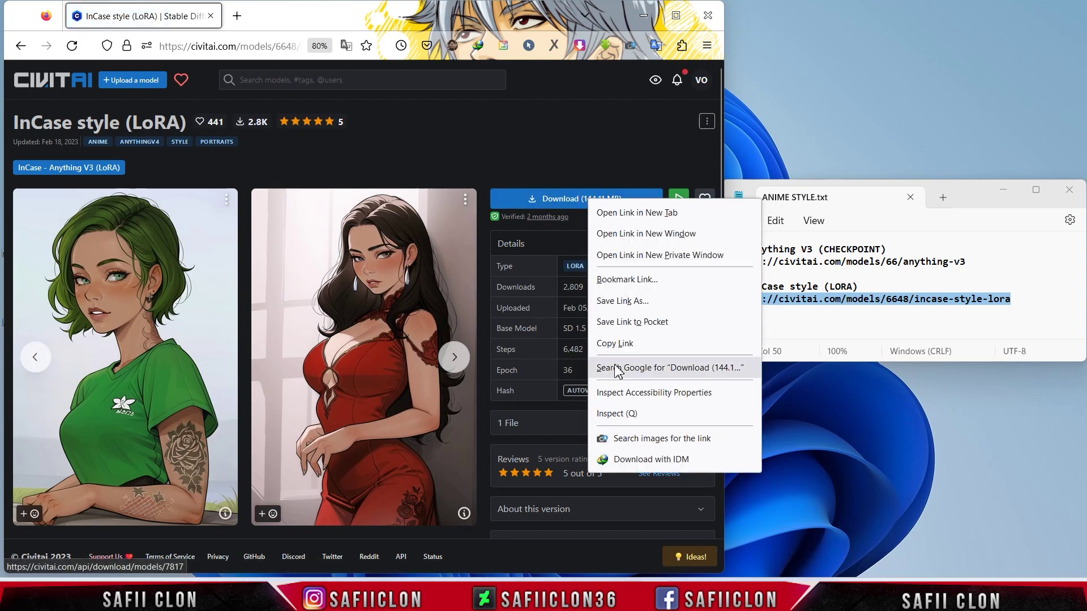
left_click(619, 464)
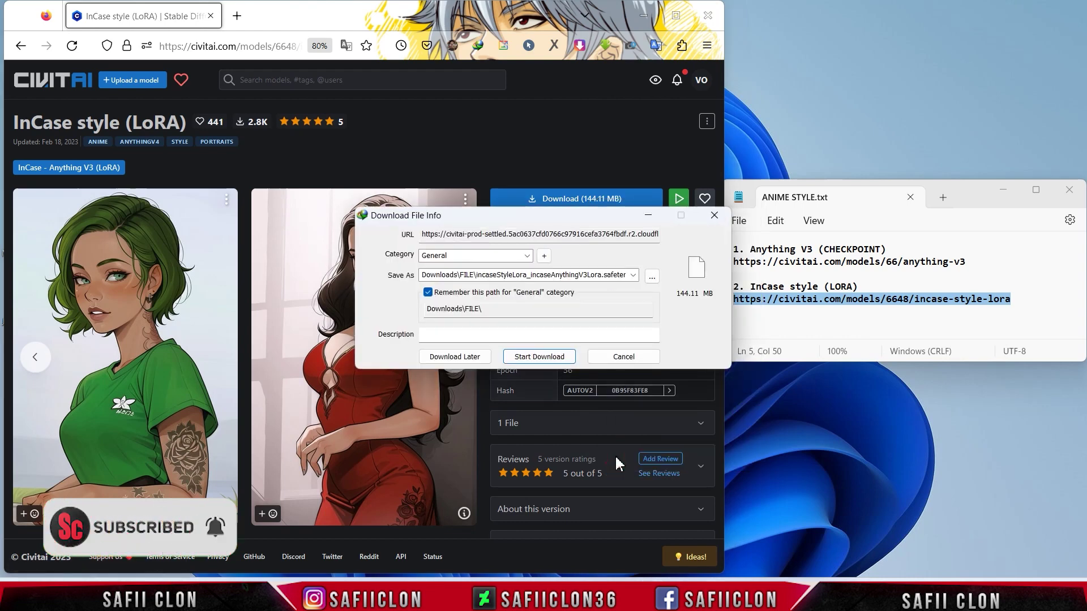
left_click(530, 357)
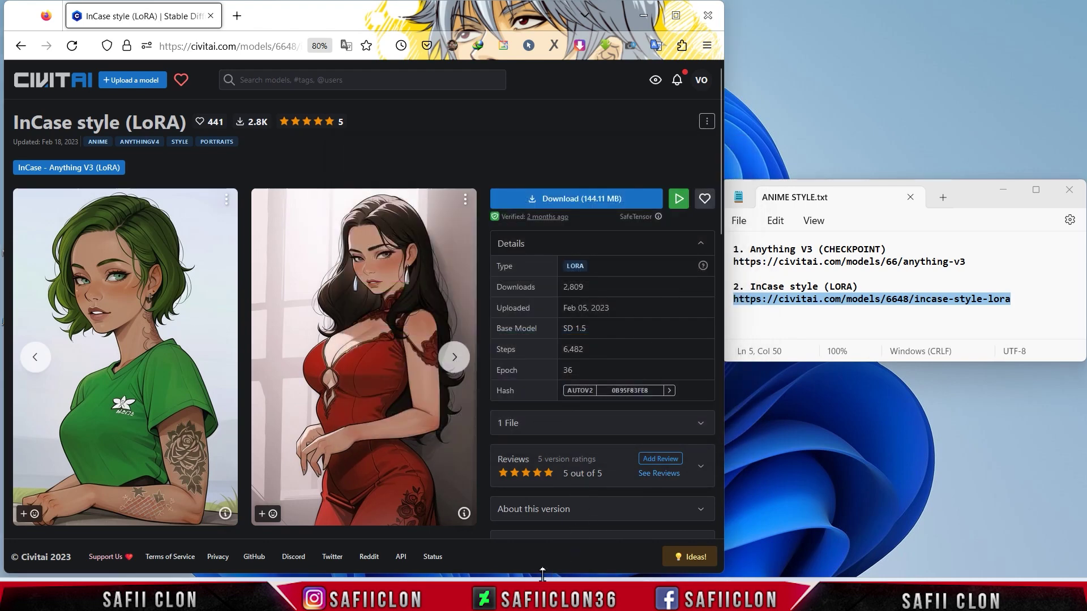
Switch to File Explorer's Downloads\FILE folder and cut incaseStyleLora_incaseAnythingV3Lora.safetensors
mouse_move(524, 546)
left_click(522, 525)
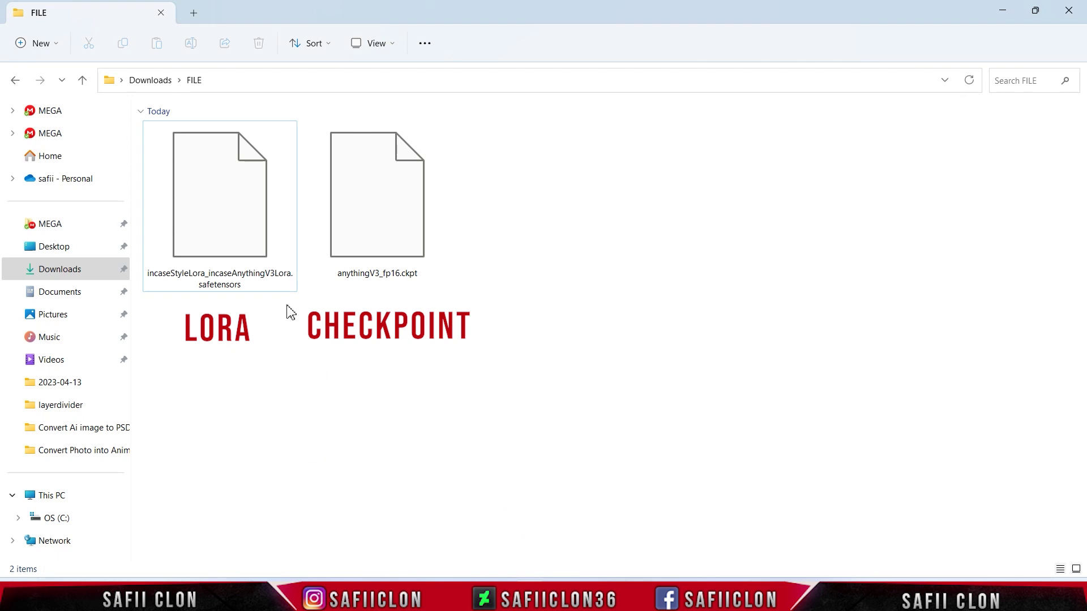
left_click(238, 216)
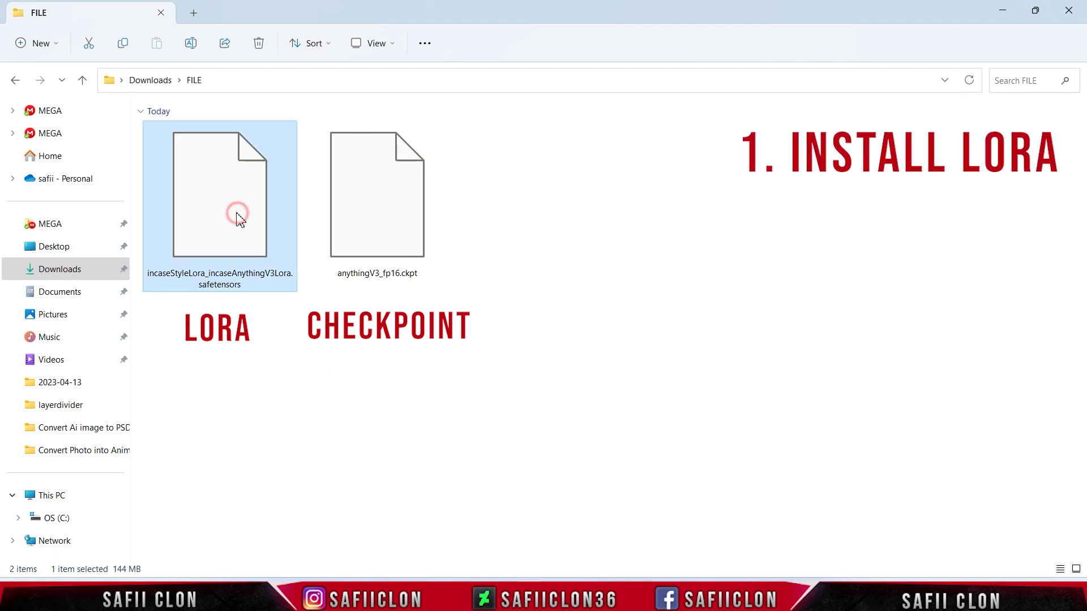
right_click(239, 218)
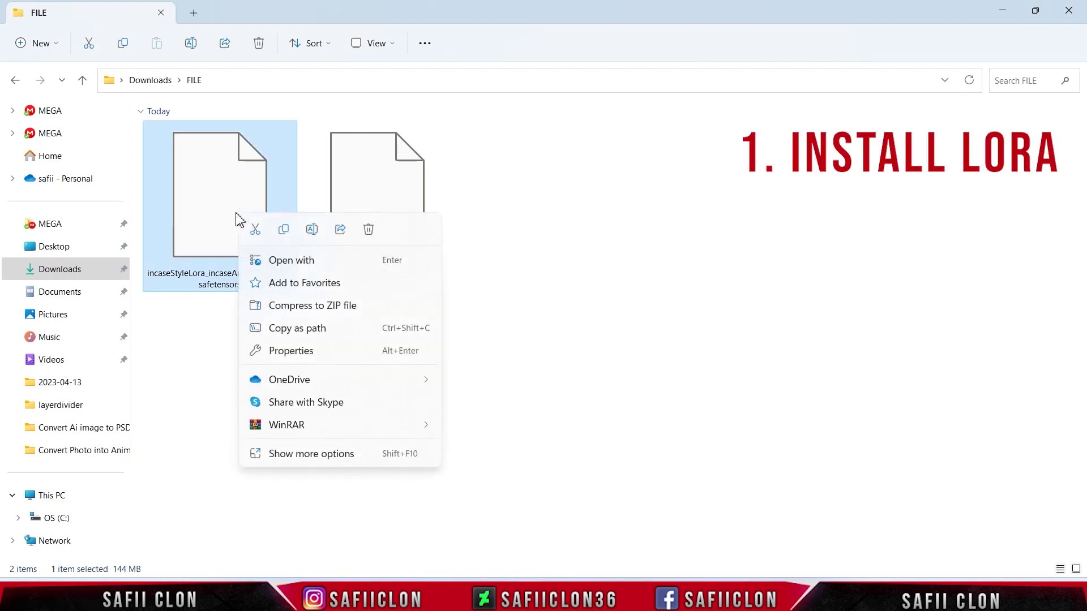
left_click(292, 453)
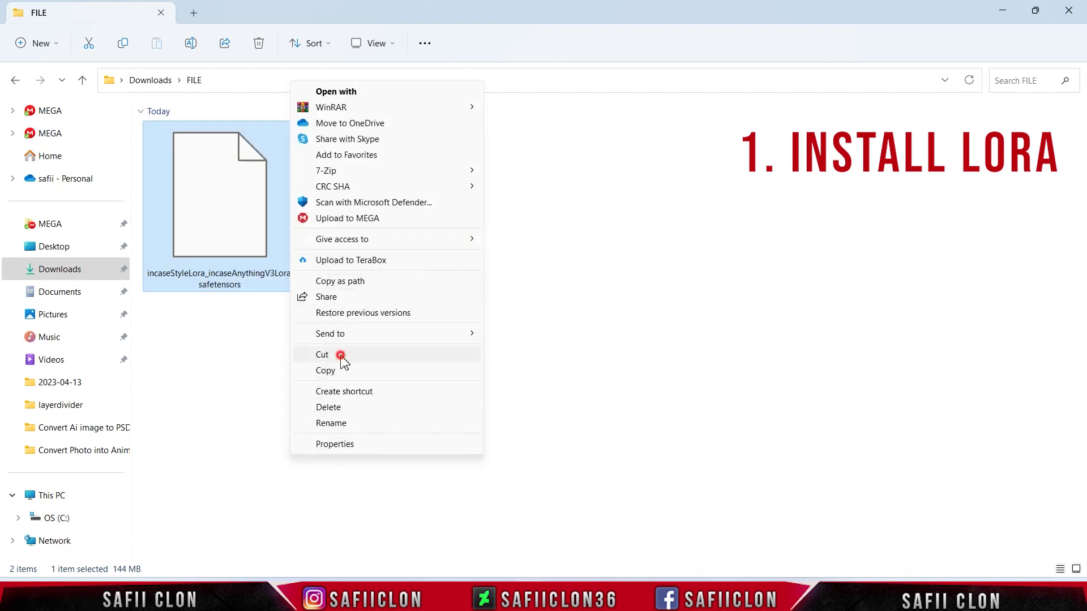
left_click(341, 355)
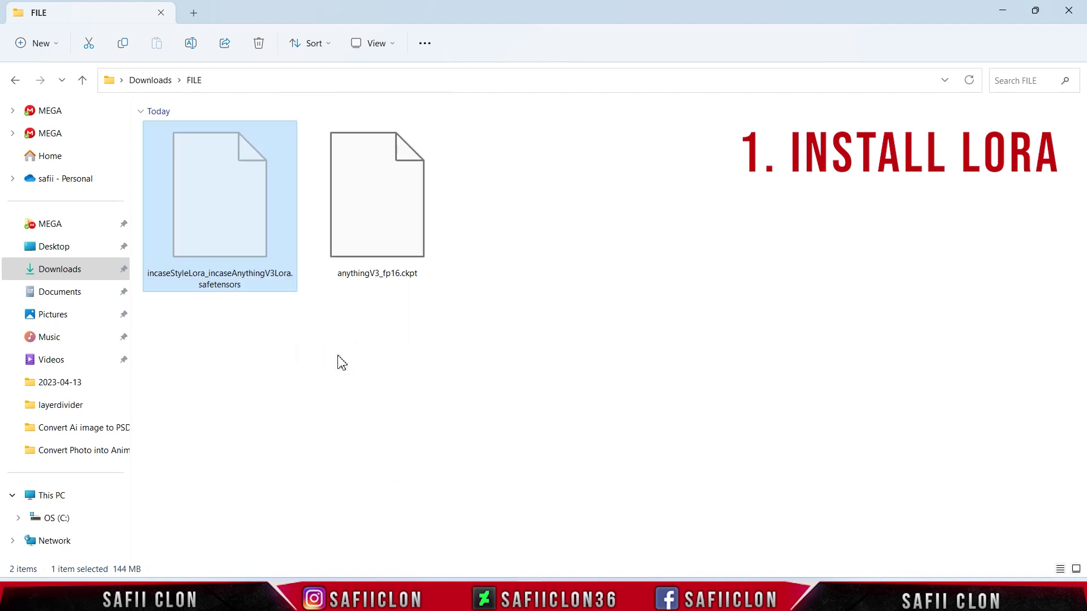
Open the Lora folder inside WebUi\models on the C: drive
left_click(69, 525)
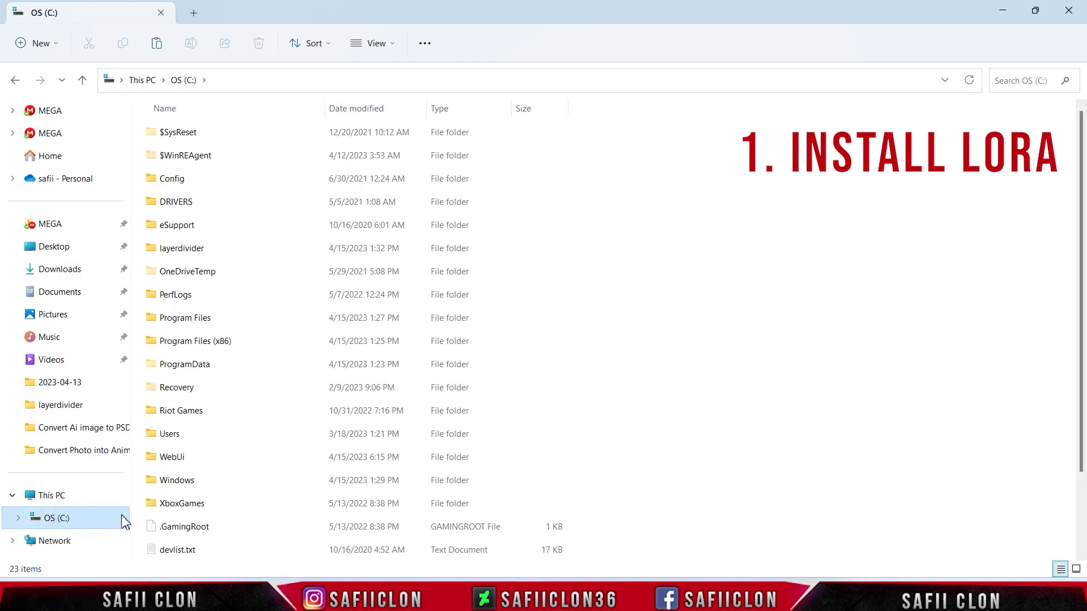
right_click(208, 457)
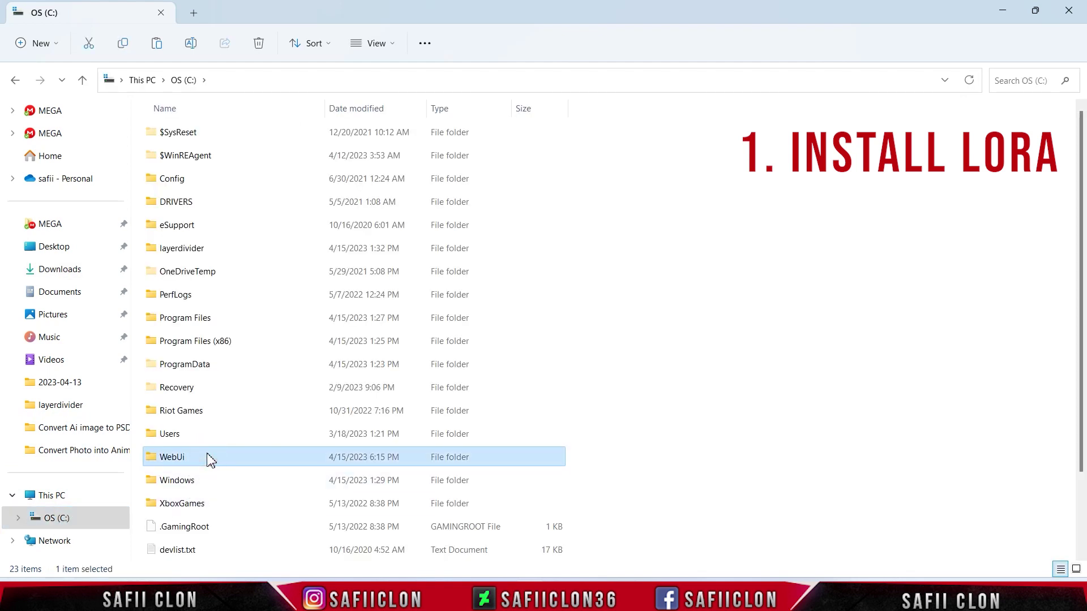
left_click(252, 201)
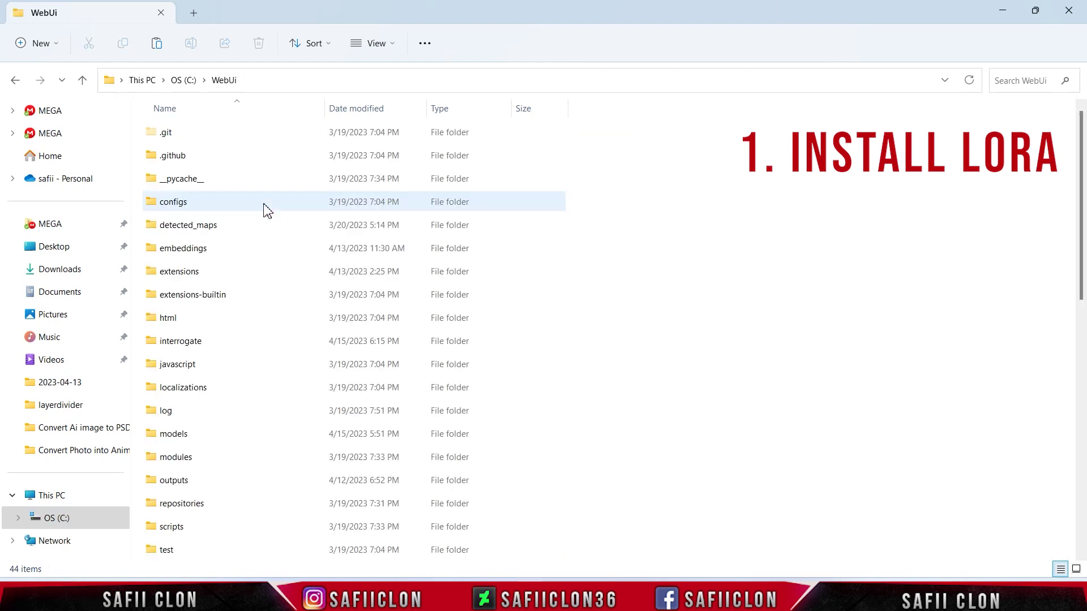
left_click(207, 441)
right_click(208, 442)
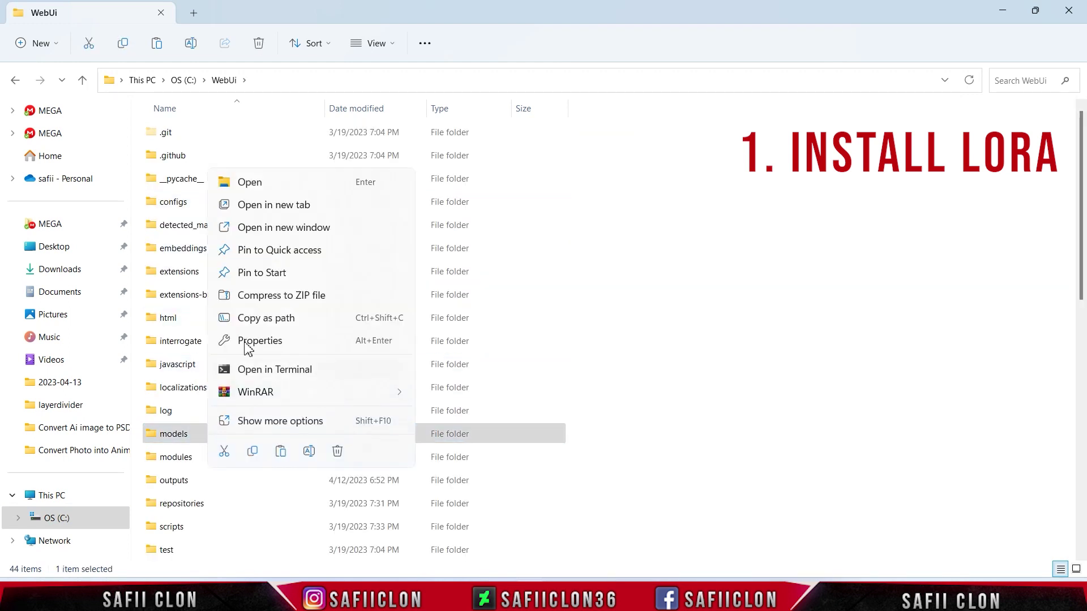
left_click(254, 185)
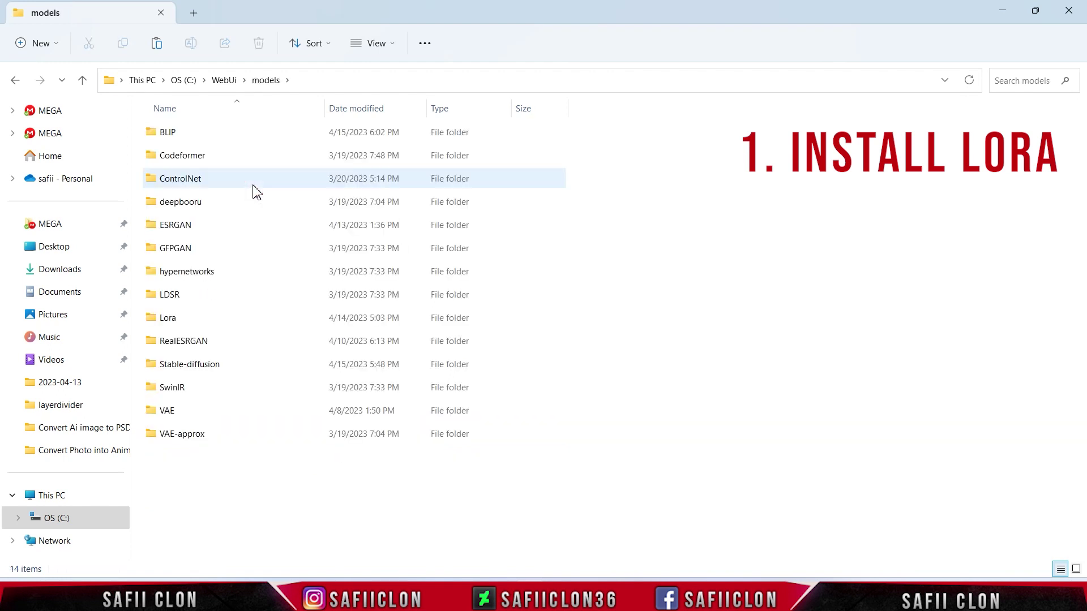
left_click(211, 328)
right_click(210, 326)
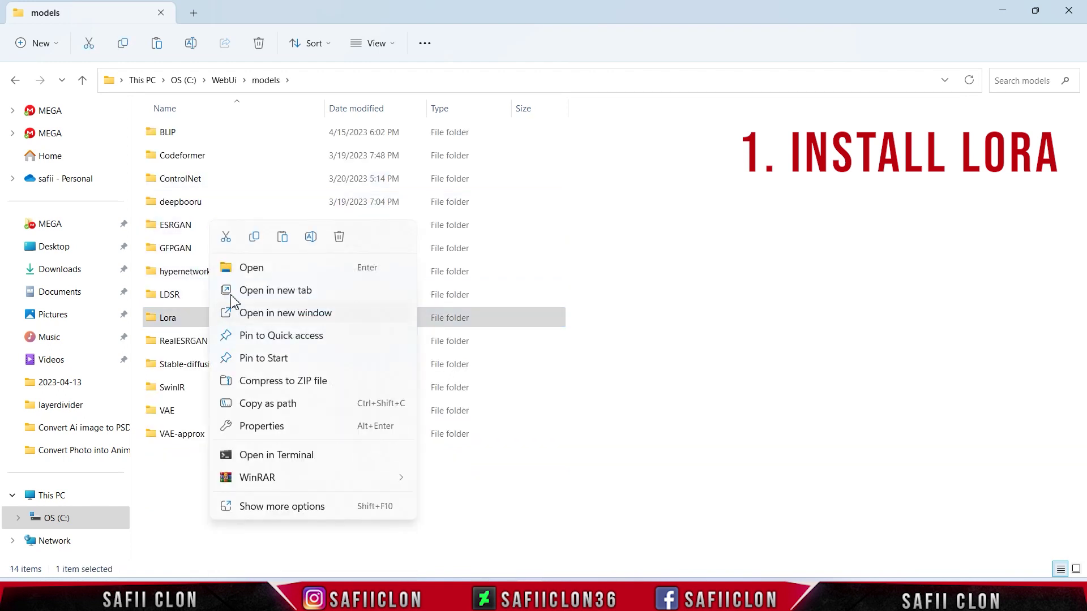
left_click(255, 271)
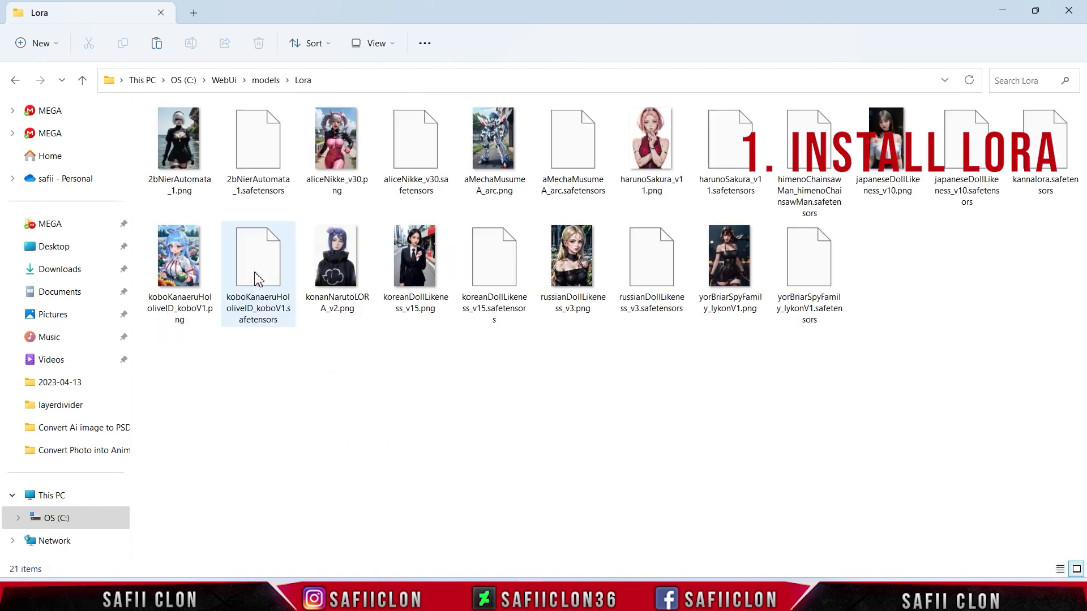
Paste the cut InCase style LoRA file into the Lora folder
right_click(301, 365)
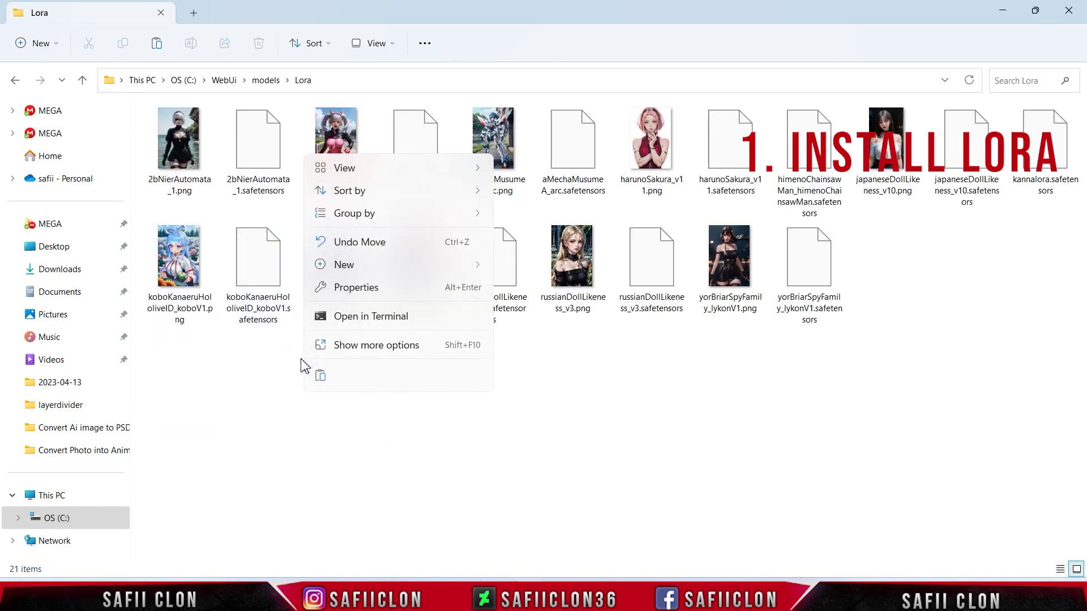
left_click(348, 346)
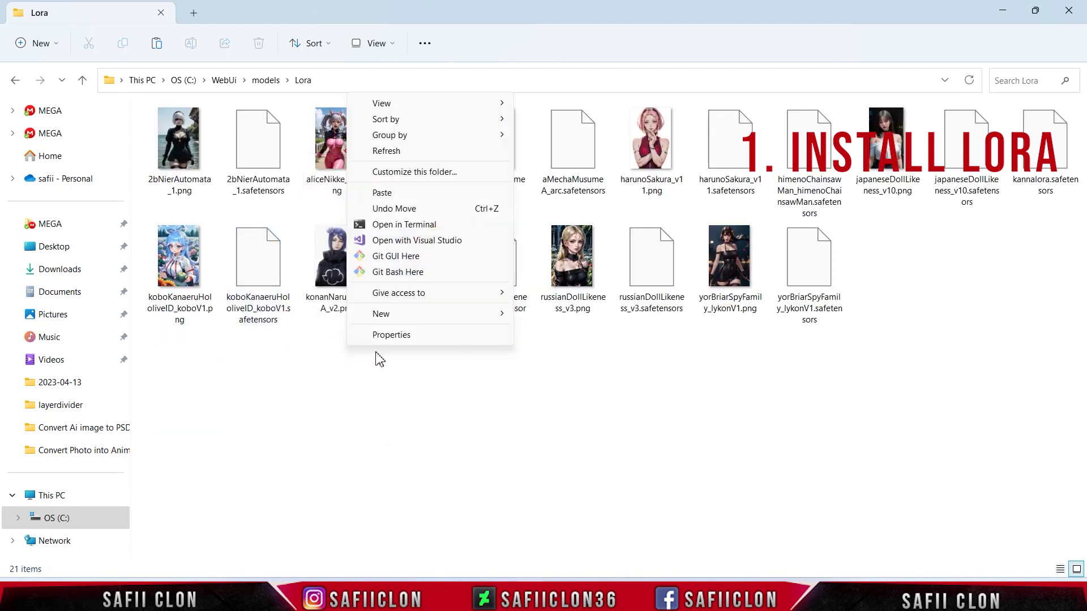
left_click(396, 194)
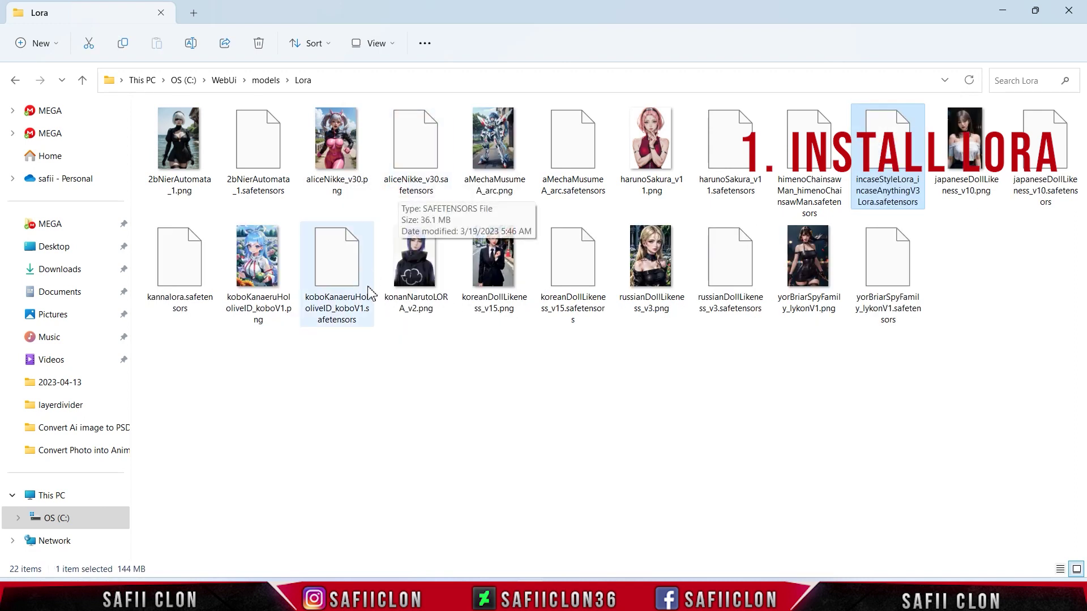
Return to the Downloads\FILE folder and cut the anythingV3_fp16.ckpt checkpoint file
left_click(62, 80)
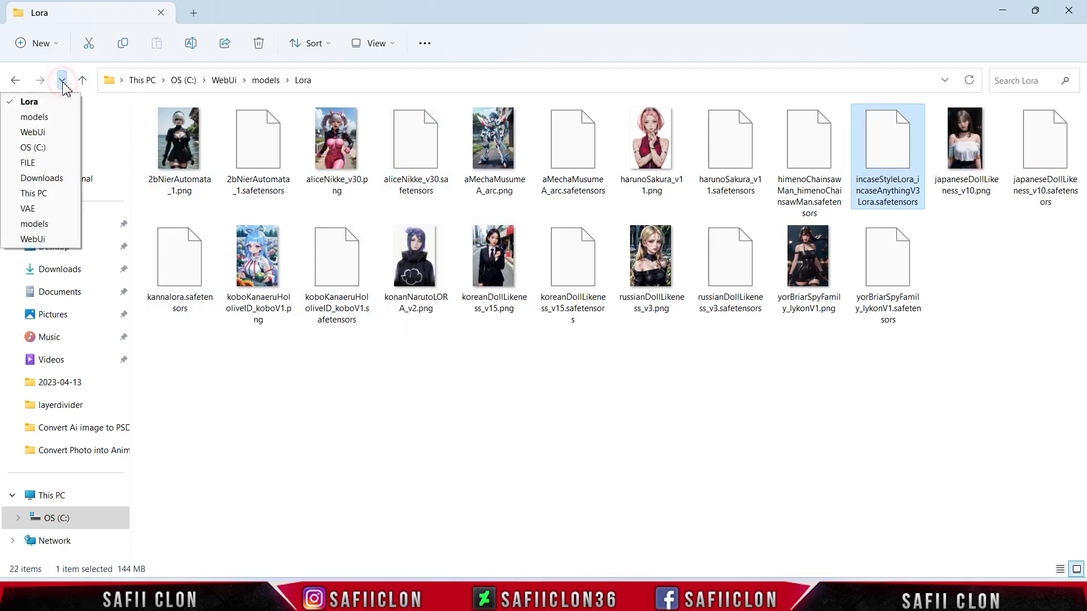
left_click(34, 163)
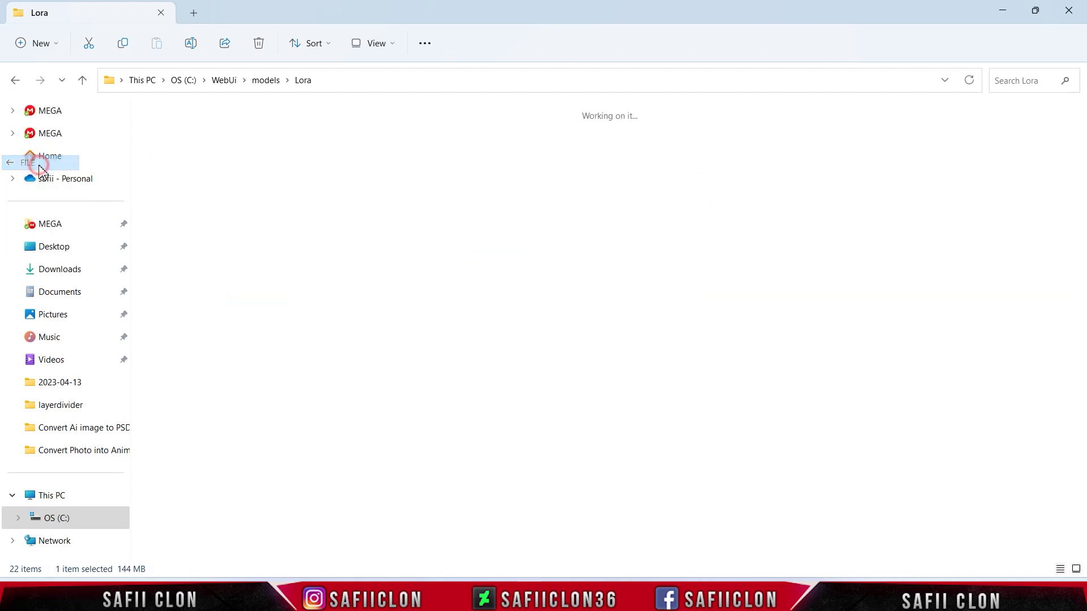
left_click(216, 226)
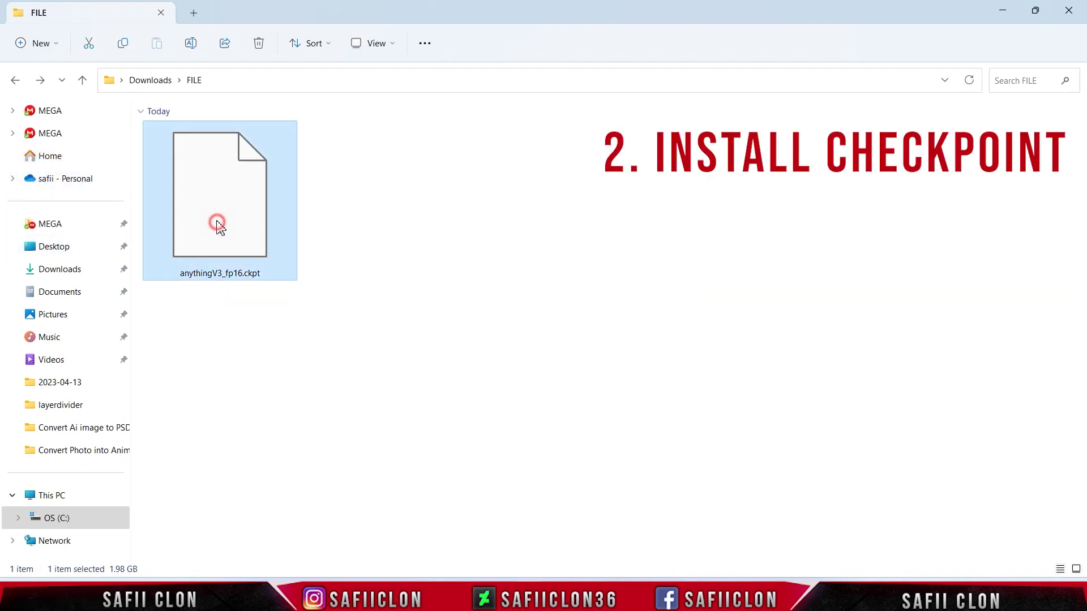
right_click(224, 195)
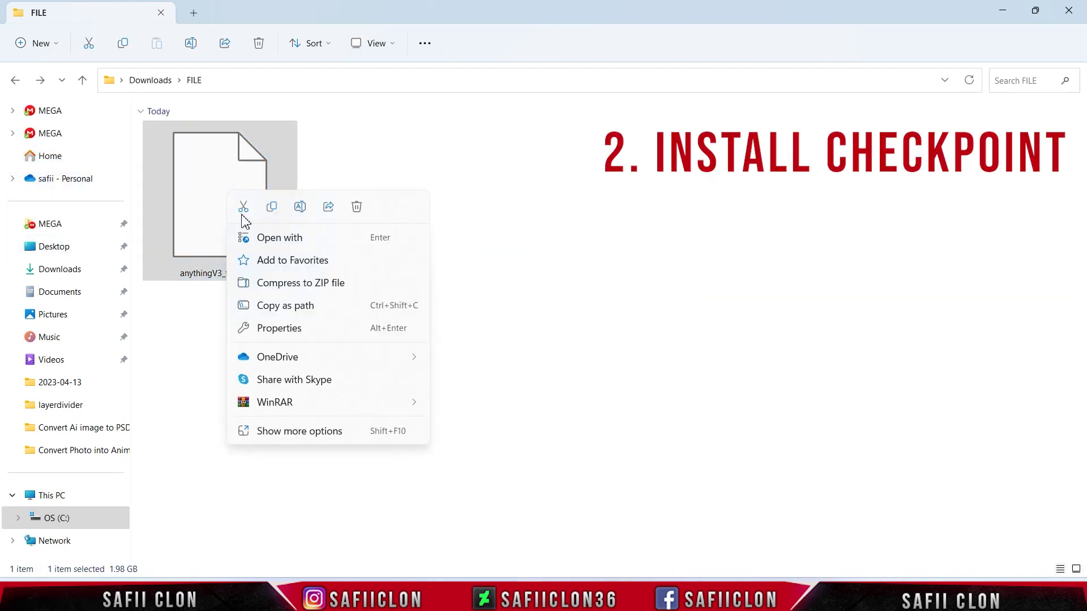
left_click(309, 437)
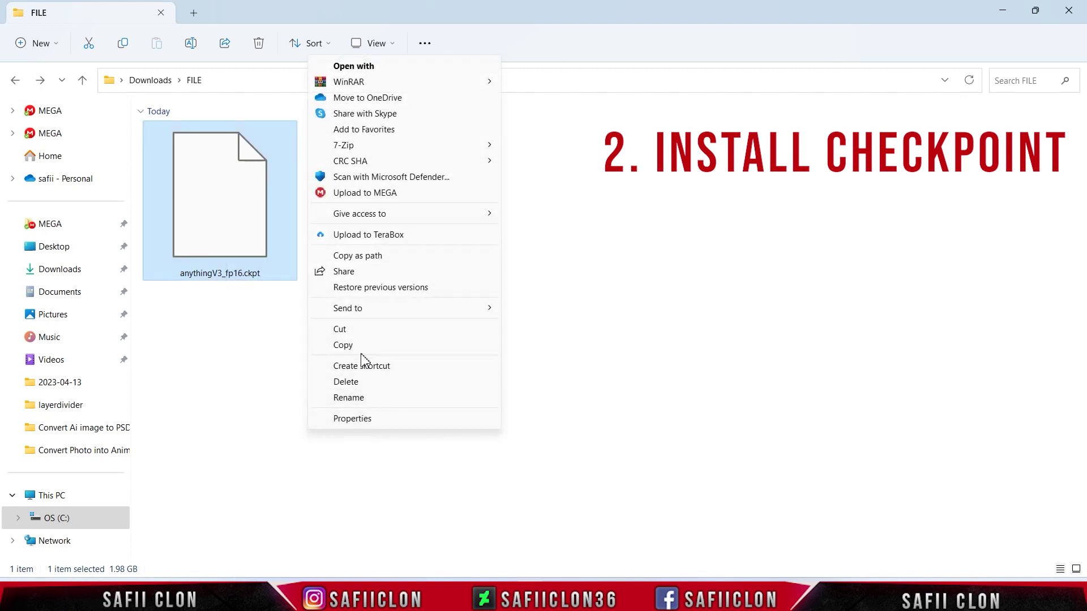
left_click(354, 329)
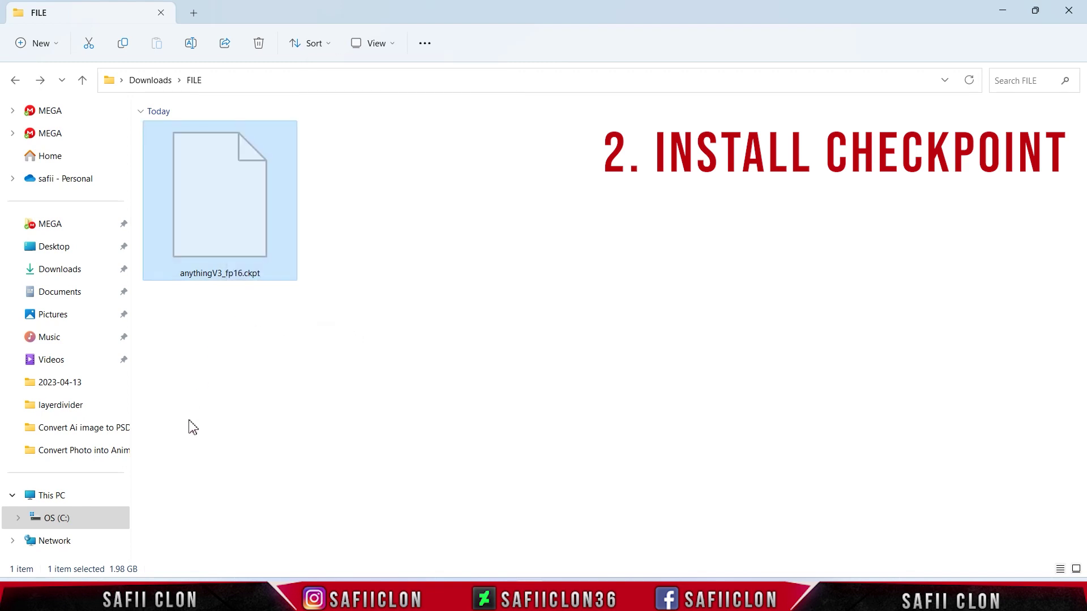
Open the Stable-diffusion folder inside WebUi\models on the C: drive
left_click(67, 518)
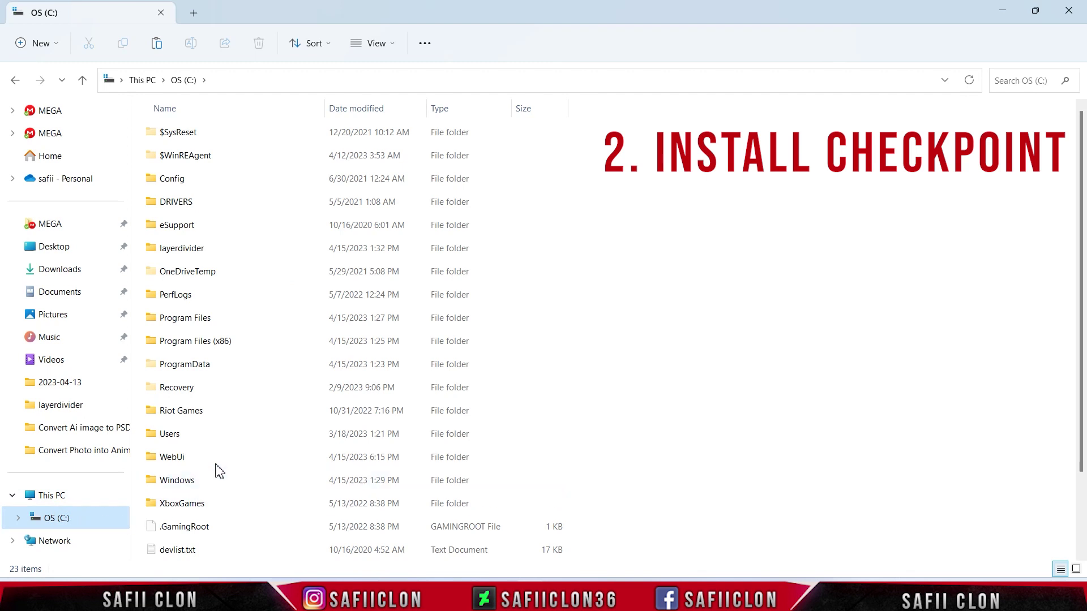
left_click(203, 457)
double_click(204, 457)
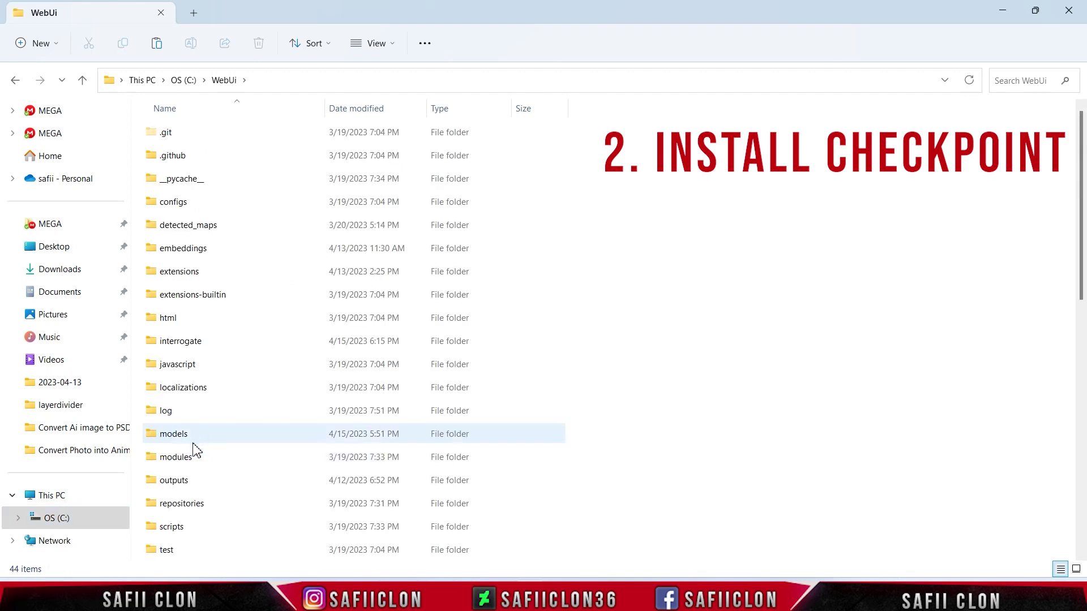
double_click(209, 437)
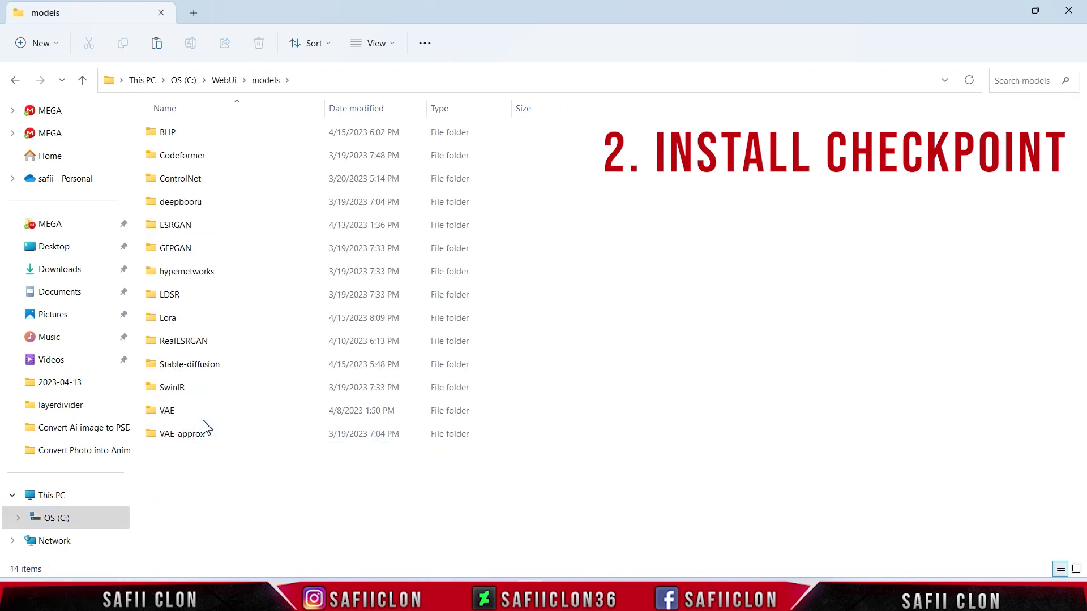
double_click(227, 370)
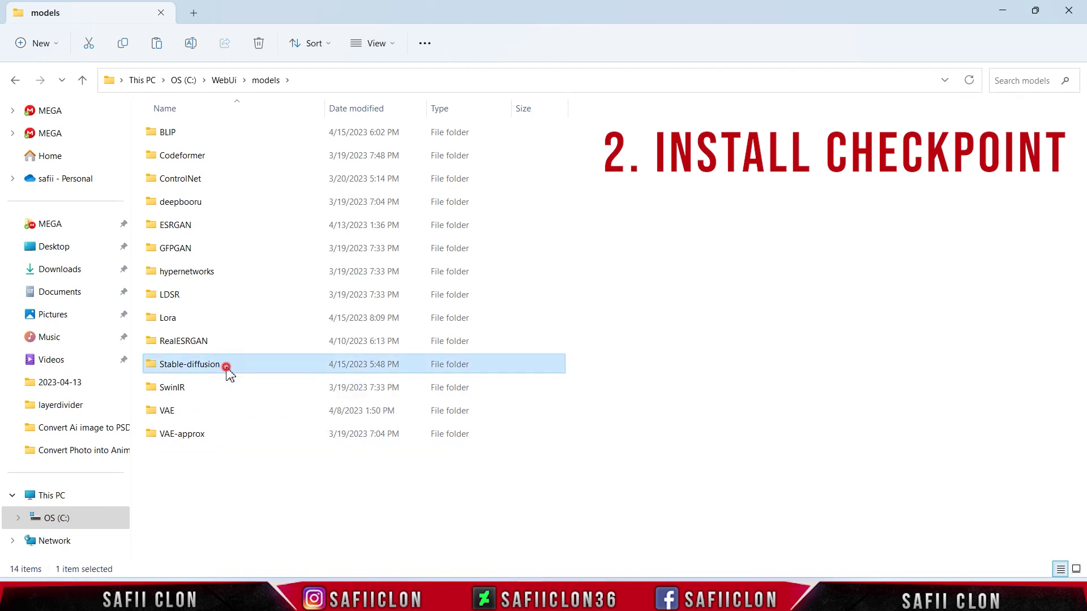
Paste the cut Anything V3 checkpoint file into the Stable-diffusion folder
right_click(640, 501)
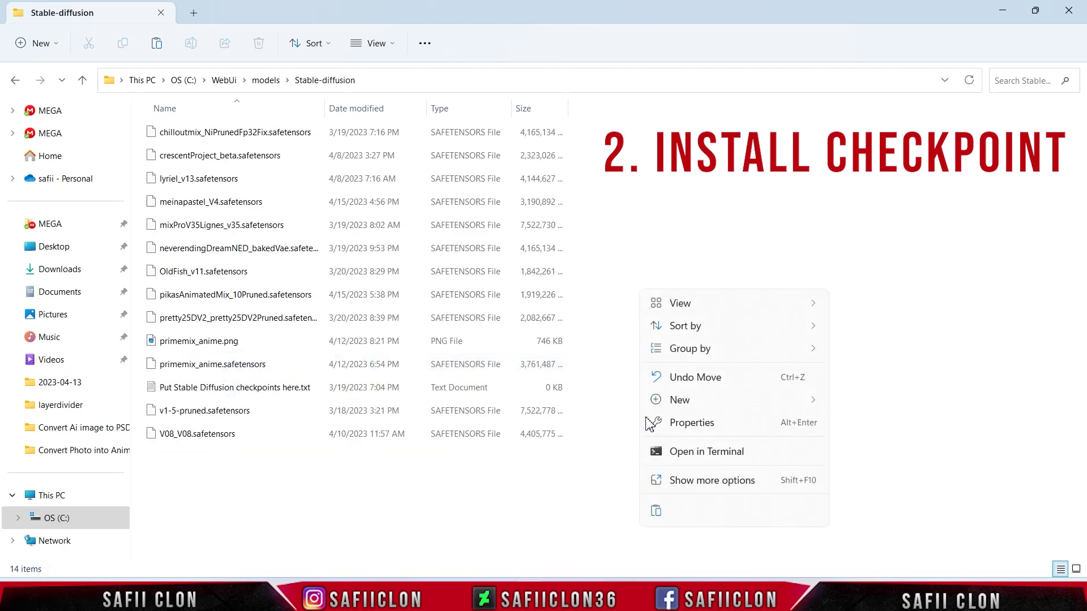
left_click(702, 481)
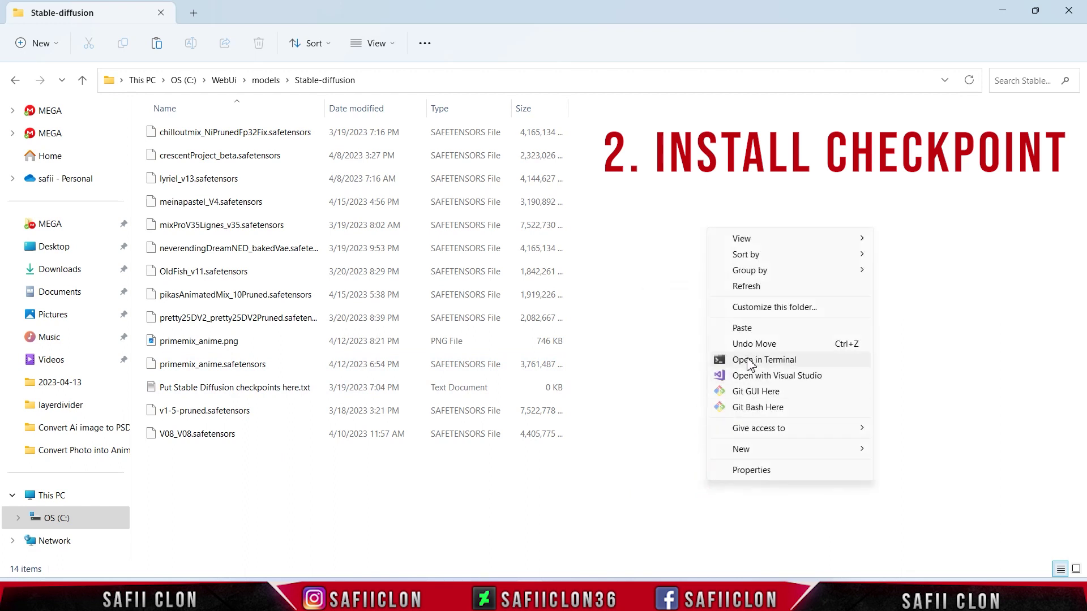
left_click(742, 328)
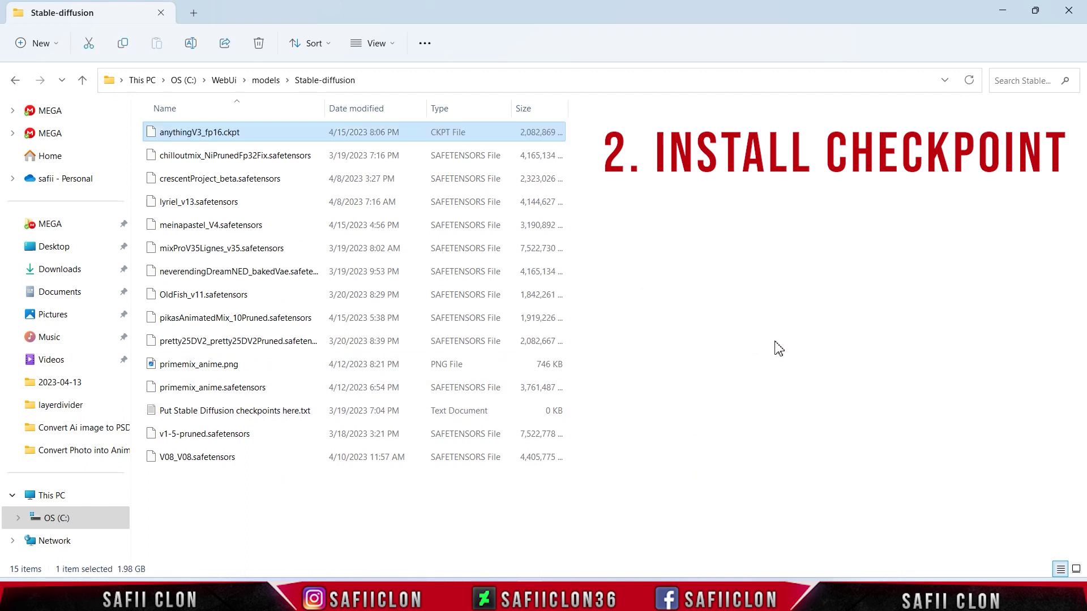
left_click(800, 359)
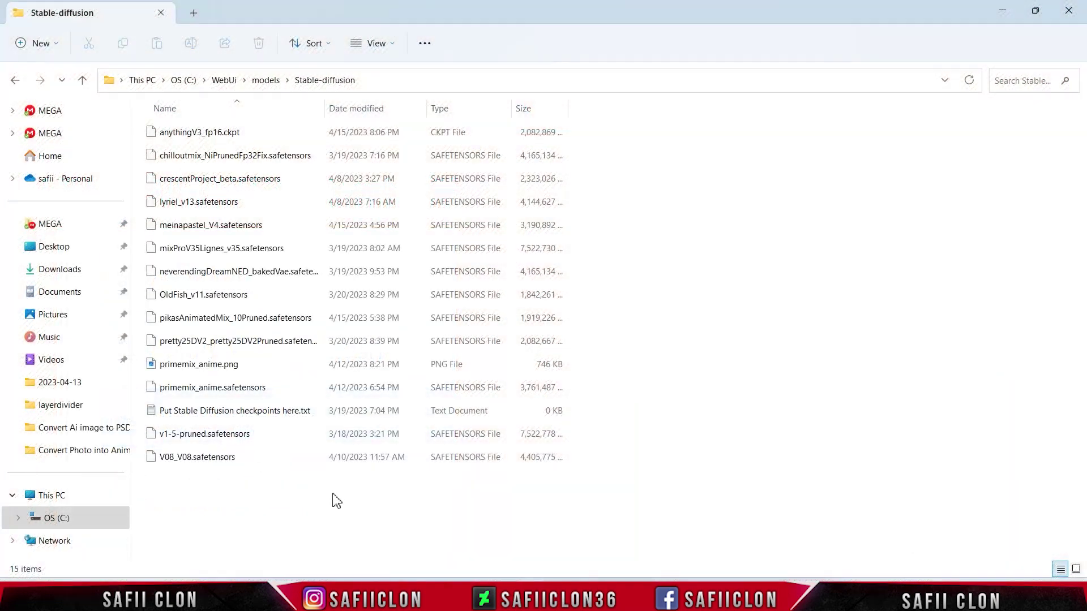
Go to the WebUi folder on the C: drive and run webui-user.bat
left_click(85, 525)
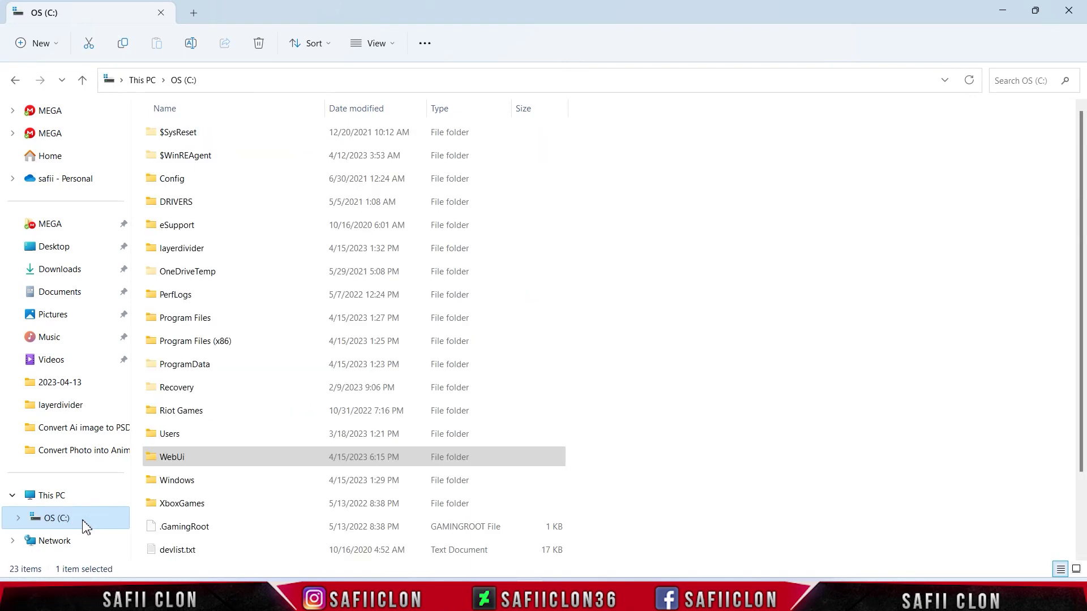
double_click(185, 461)
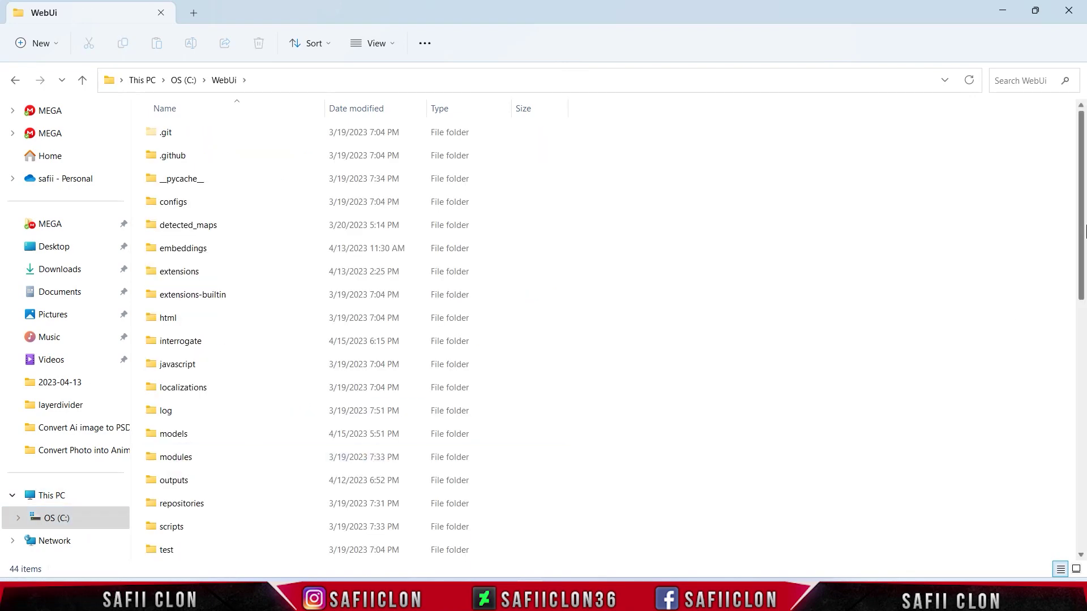
scroll(1084, 475, "down", 8)
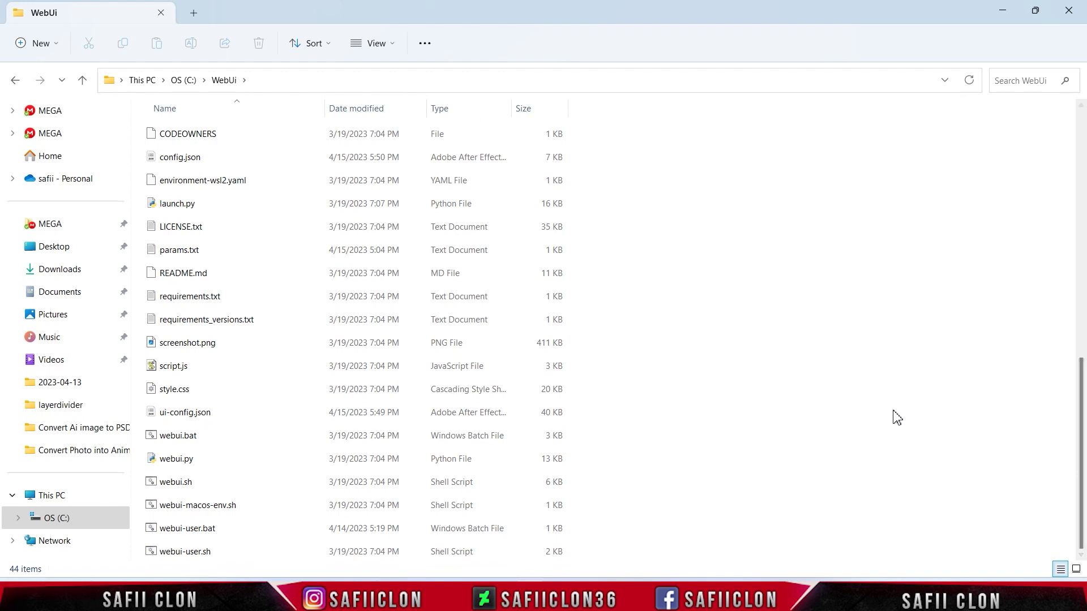
right_click(223, 532)
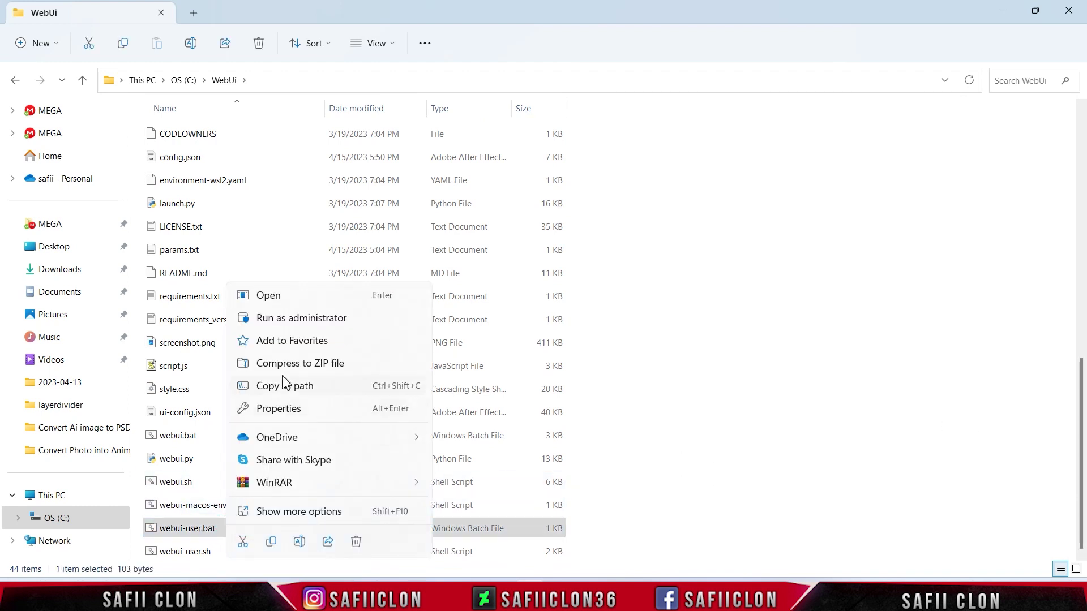
left_click(273, 297)
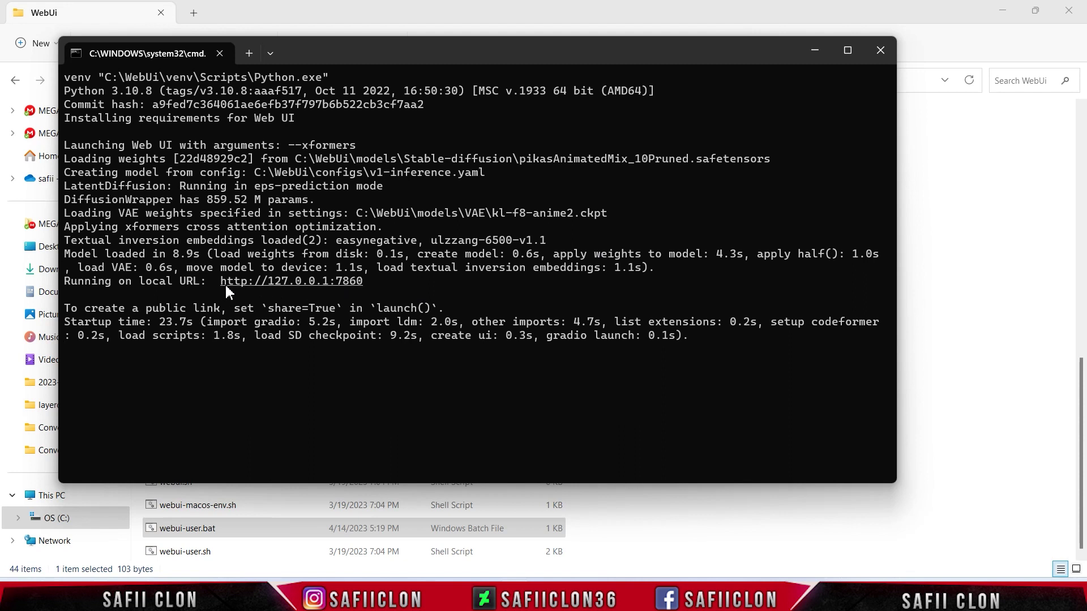
left_click_drag(215, 278, 277, 279)
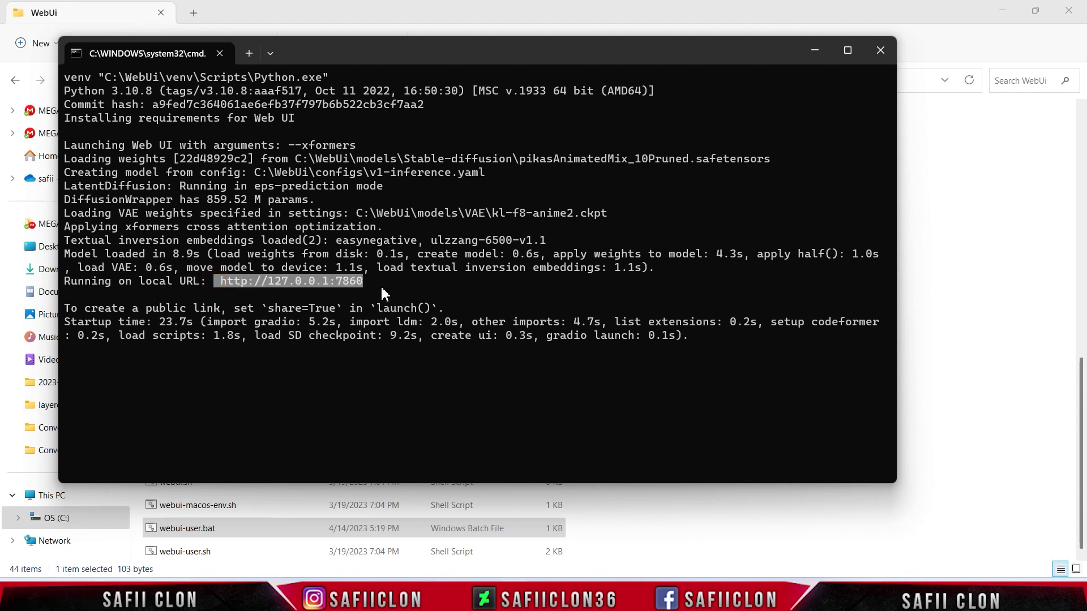
key("ctrl+c")
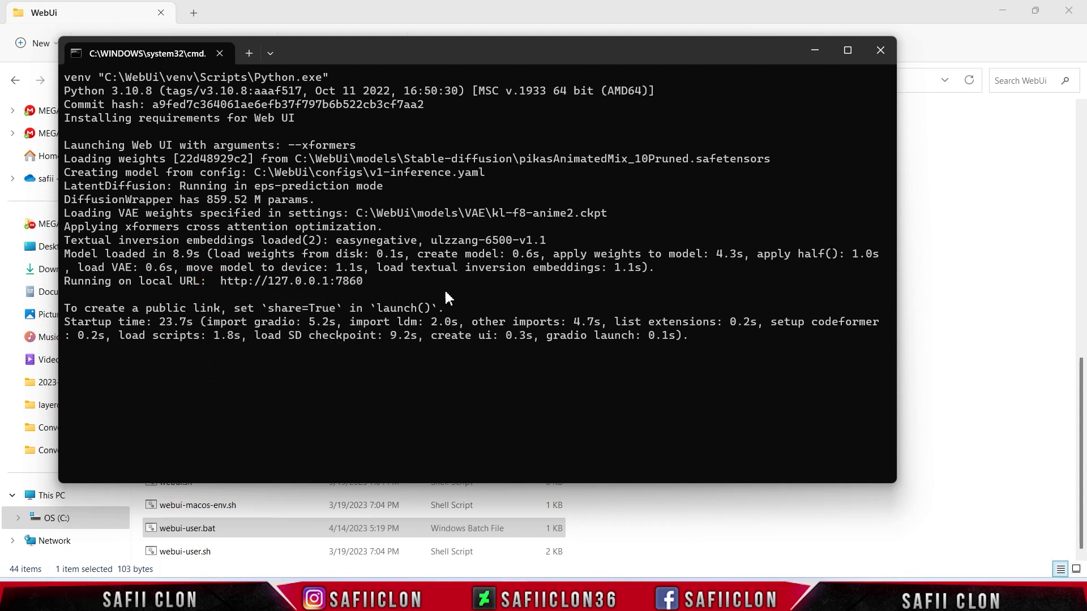
left_click(815, 55)
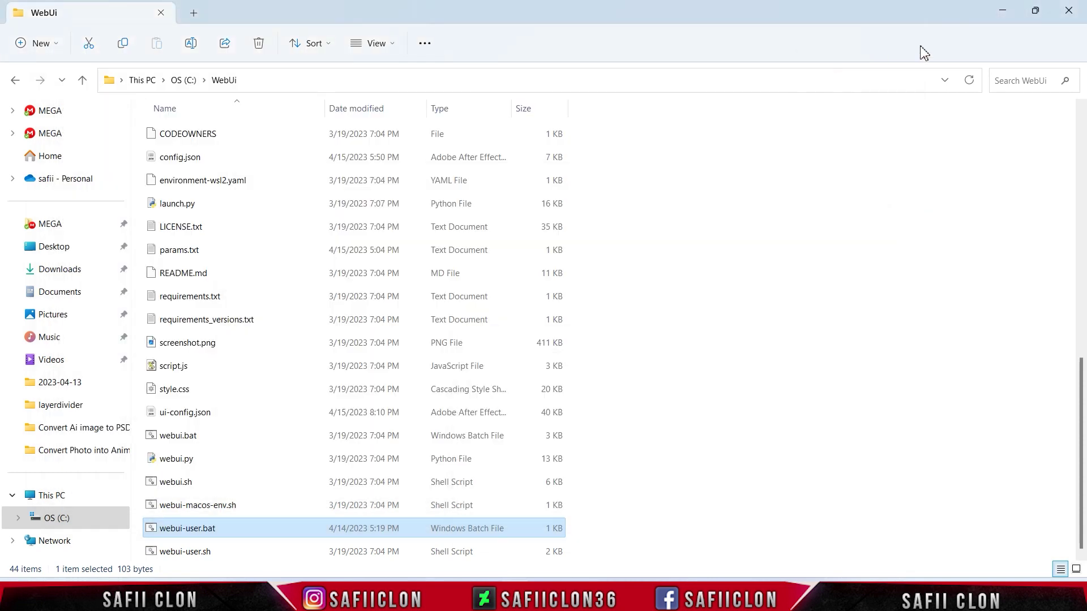
Minimize File Explorer and load the copied local URL in the Firefox tab showing the Civitai page
left_click(1013, 15)
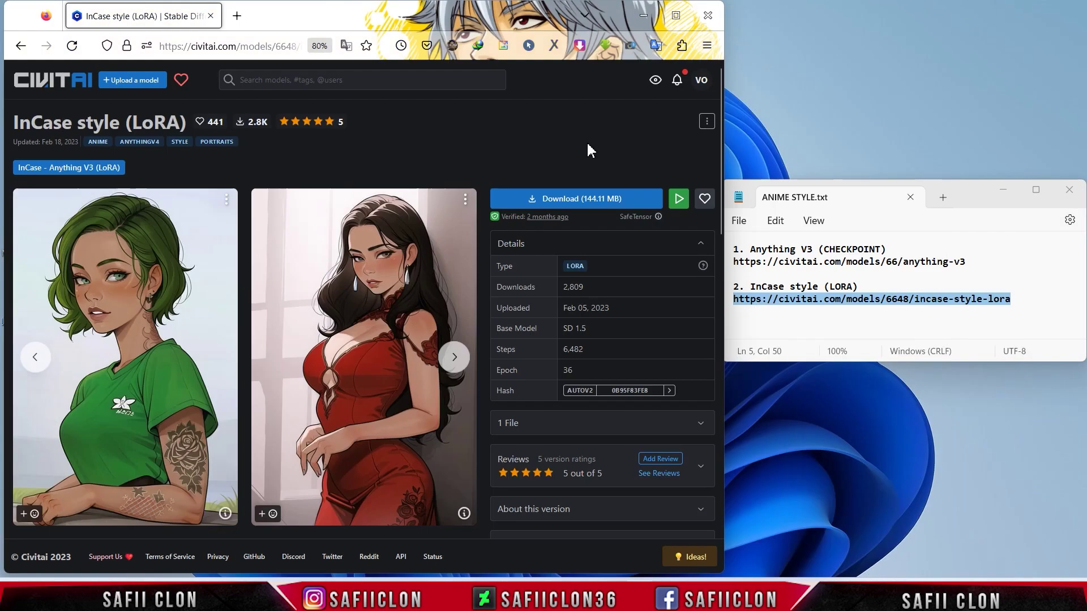
left_click(241, 47)
right_click(237, 47)
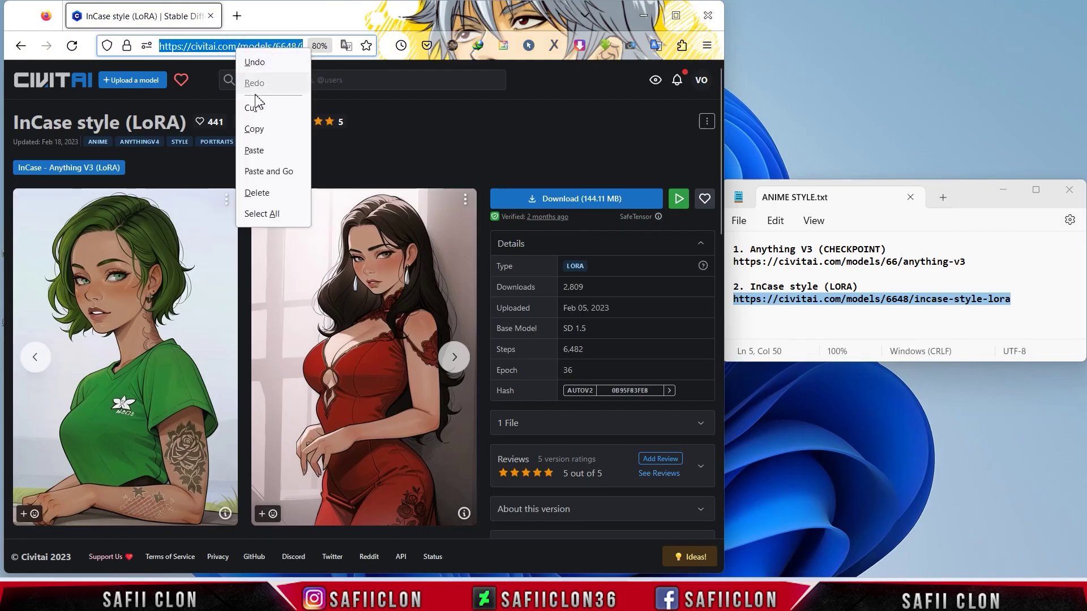
left_click(274, 174)
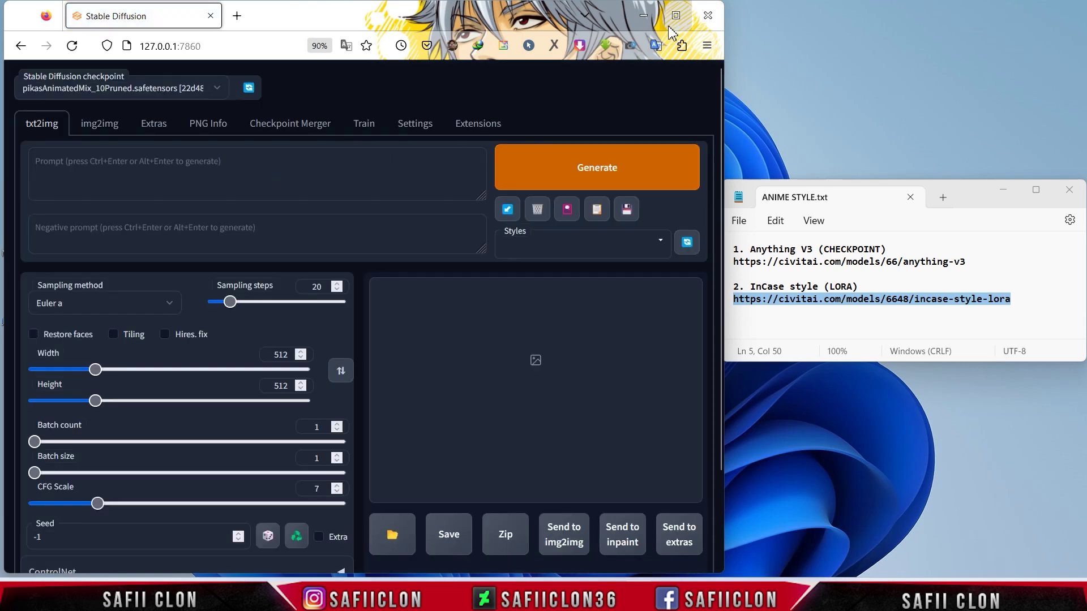
Maximize the browser window and set the Stable Diffusion checkpoint to anythingV3_fp16.ckpt
left_click(676, 16)
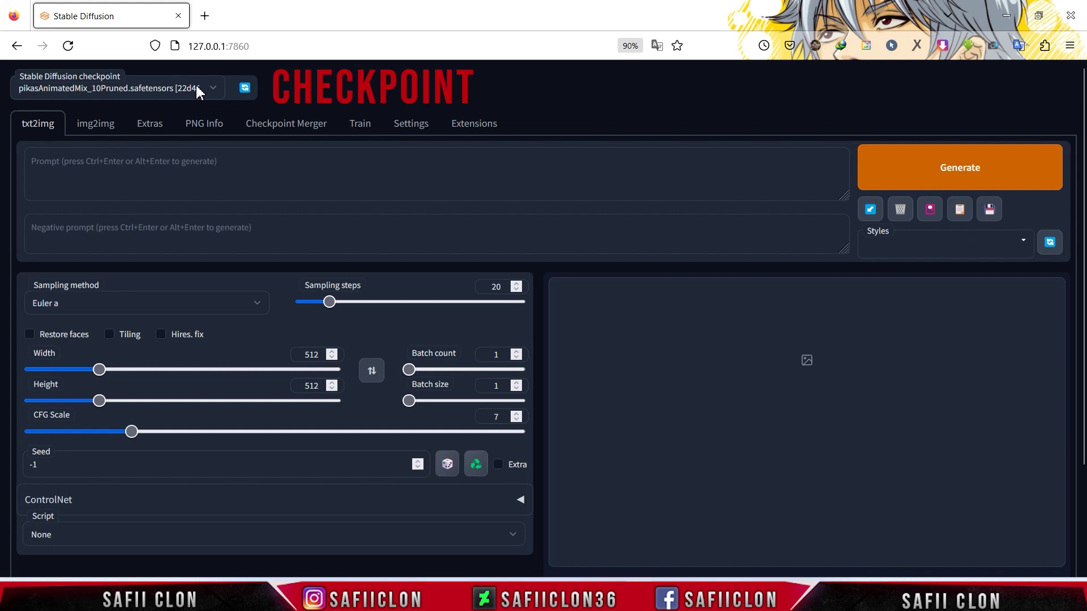
left_click(212, 89)
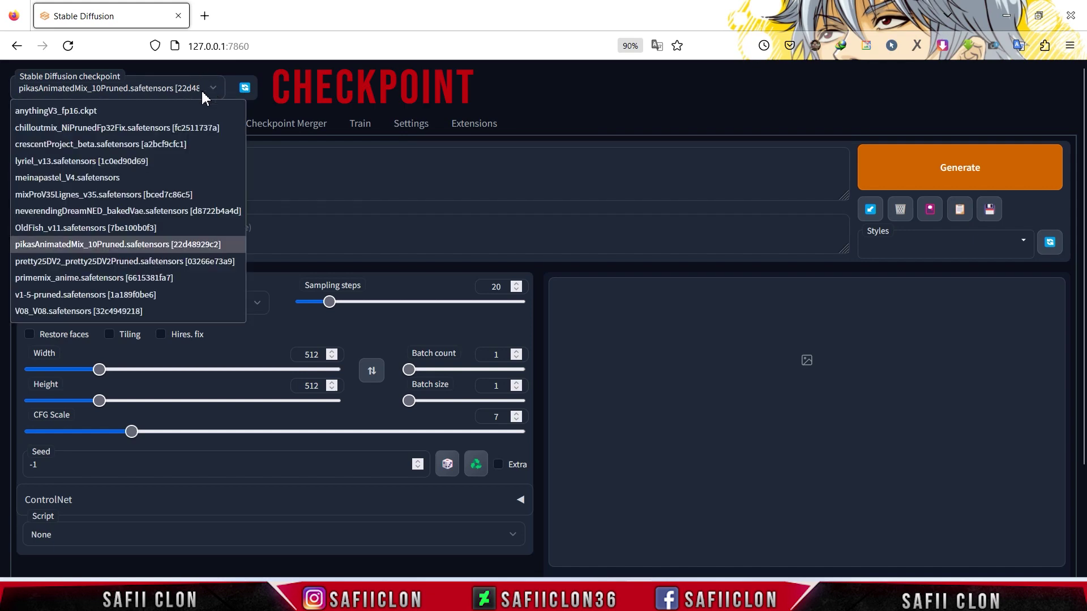
left_click(70, 115)
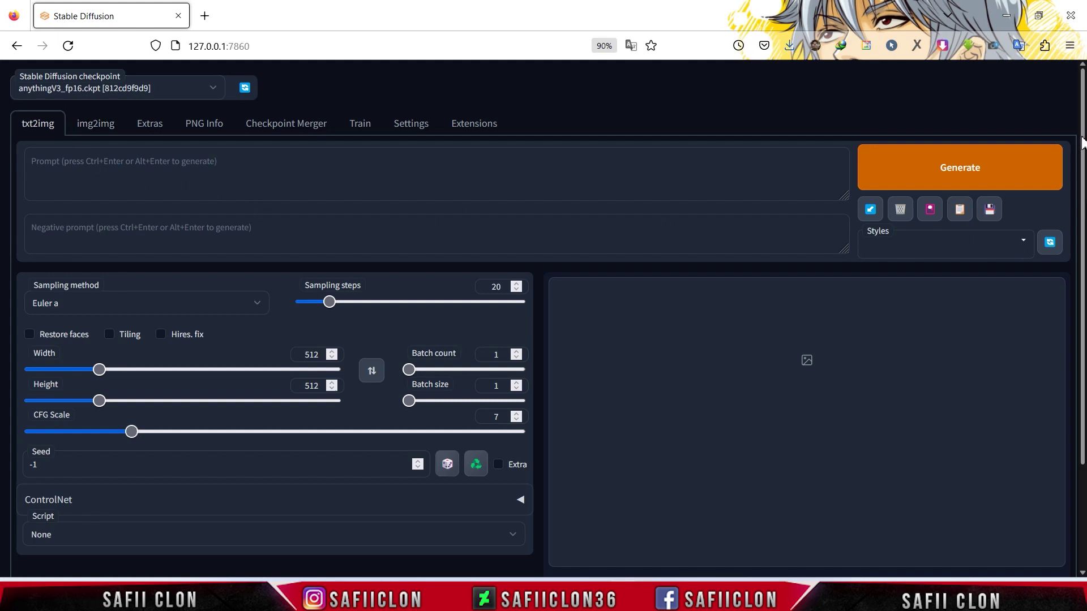
Expand the txt2img ControlNet section and upload the woman's portrait photo from the Convert Photo into Anime folder as its image
scroll(1082, 141, "down", 3)
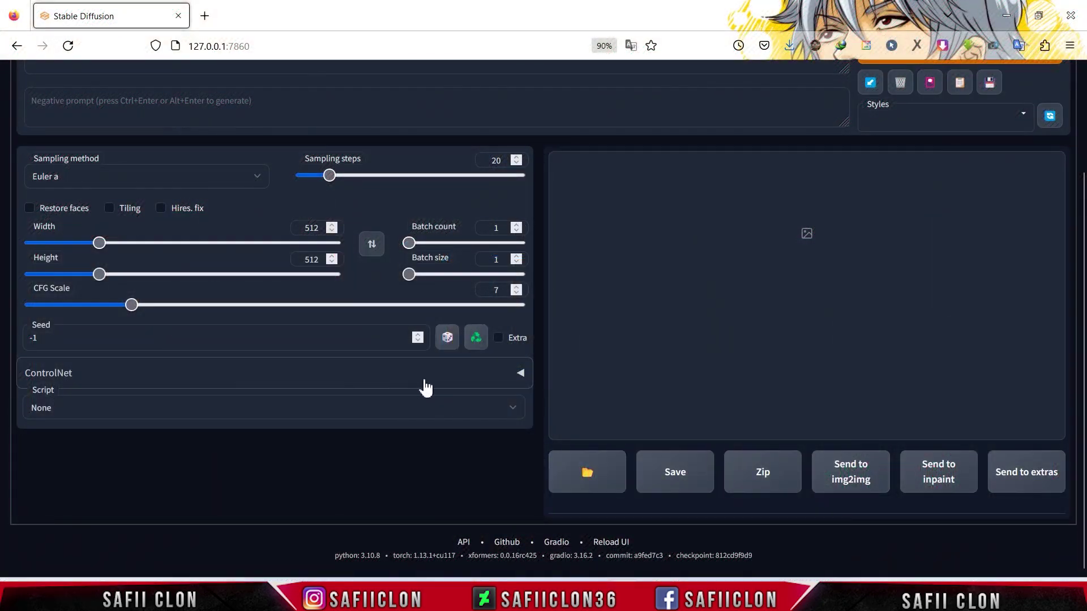
left_click(520, 375)
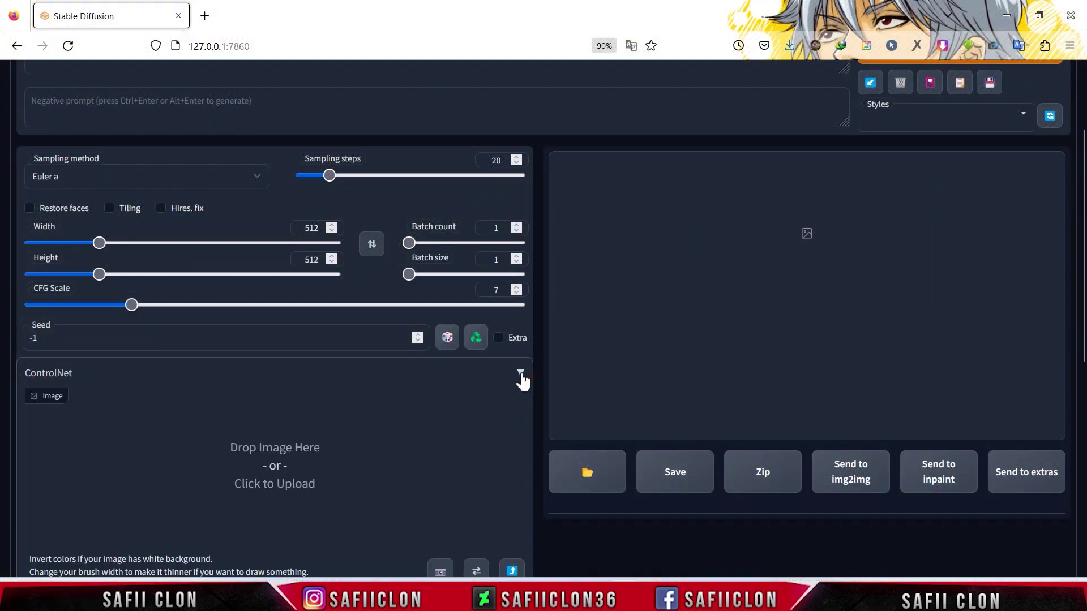
scroll(874, 378, "down", 3)
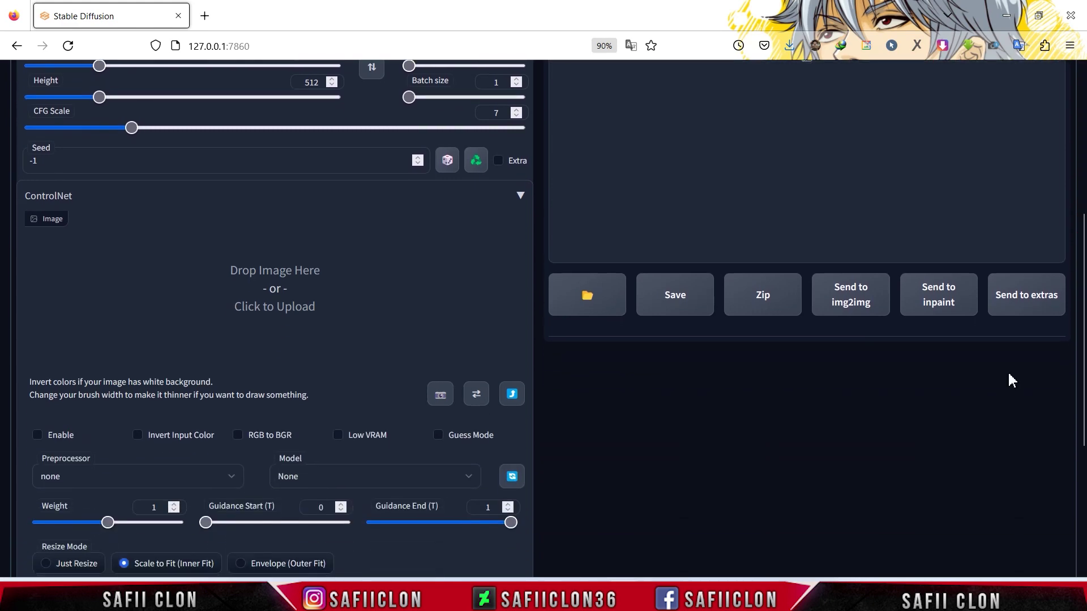
left_click(291, 295)
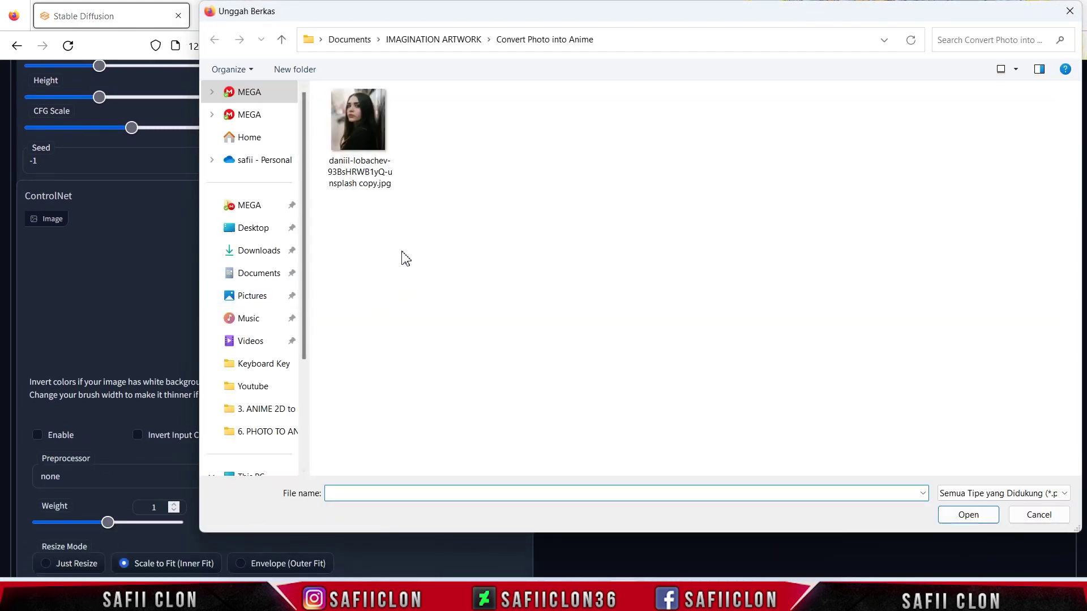
left_click(363, 142)
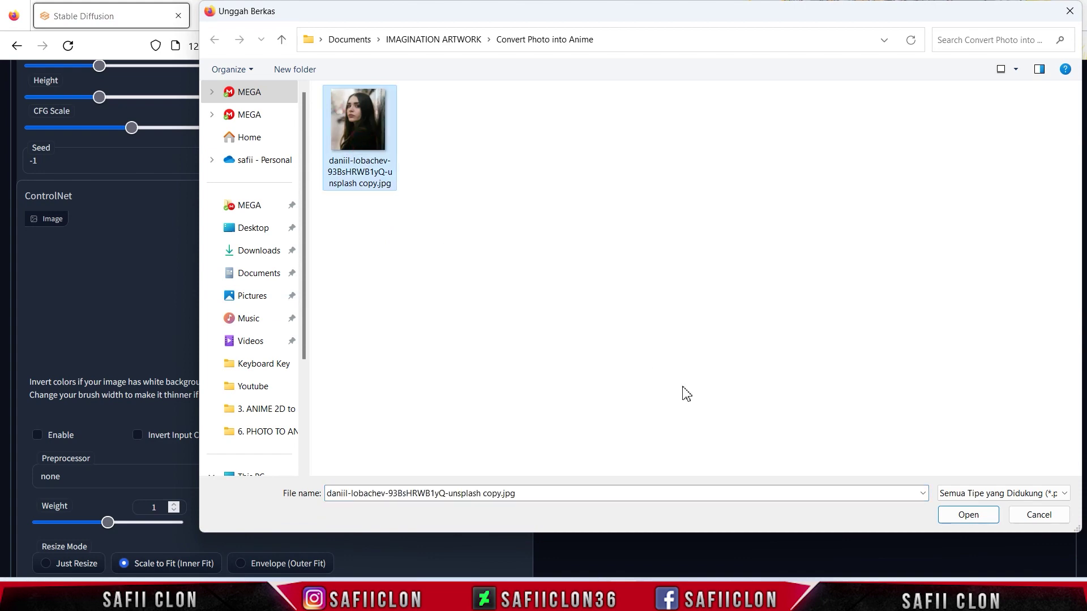
left_click(974, 514)
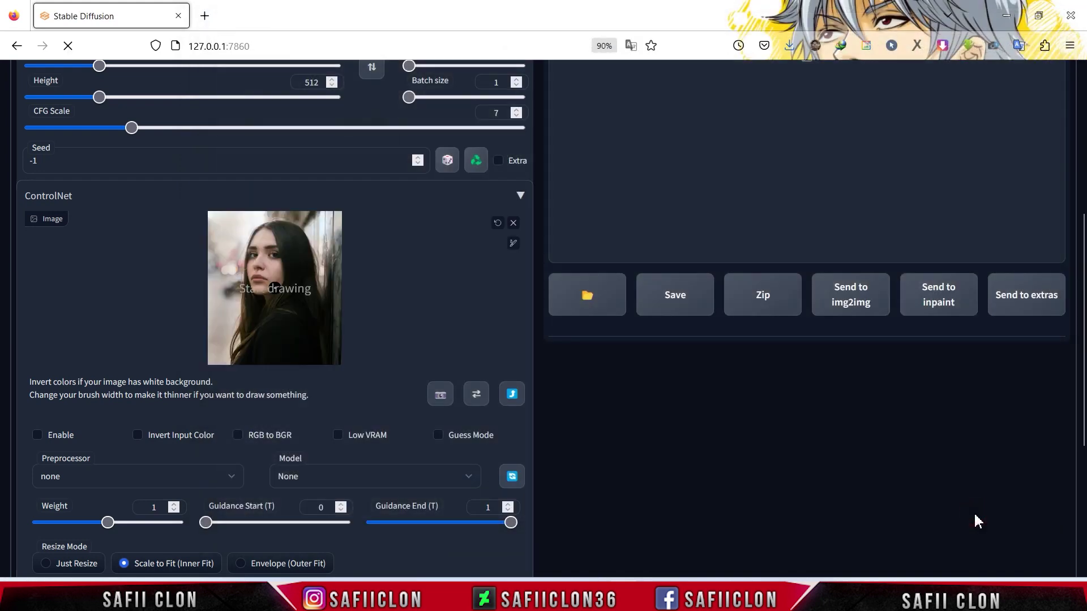
scroll(832, 362, "down", 2)
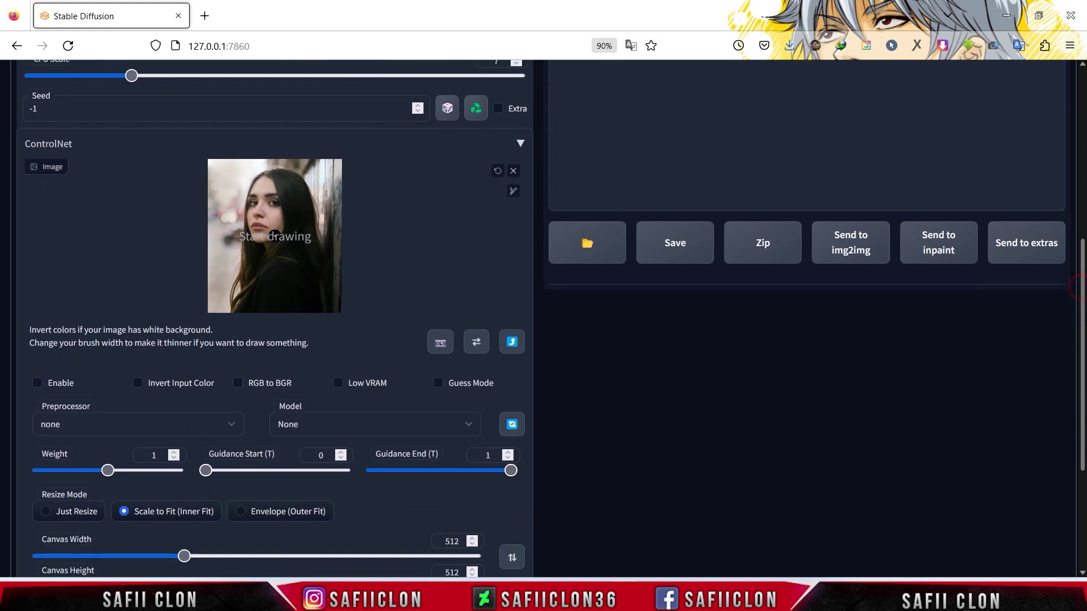
Enable ControlNet with Low VRAM, using the canny preprocessor and the control_sd15_canny [fef5e48e] model
left_click(37, 338)
left_click(342, 338)
left_click(231, 378)
left_click(50, 120)
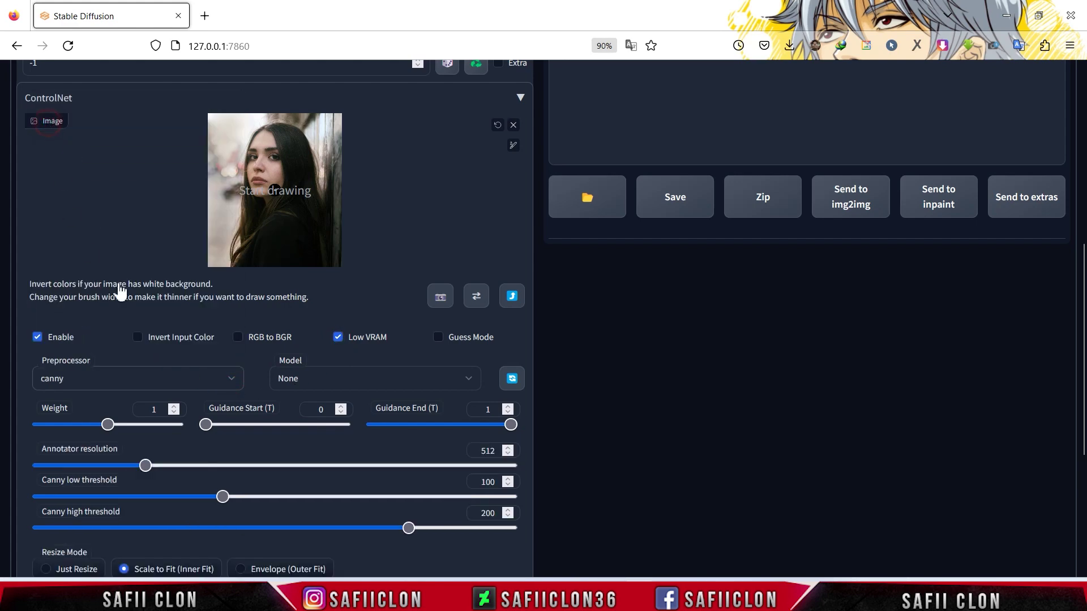
left_click(473, 386)
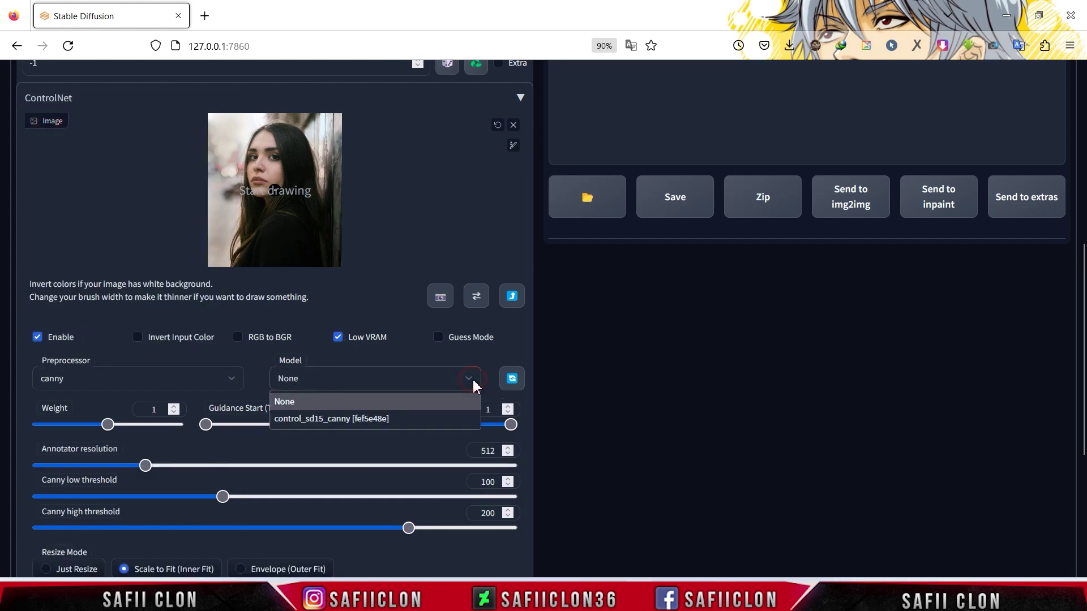
left_click(360, 423)
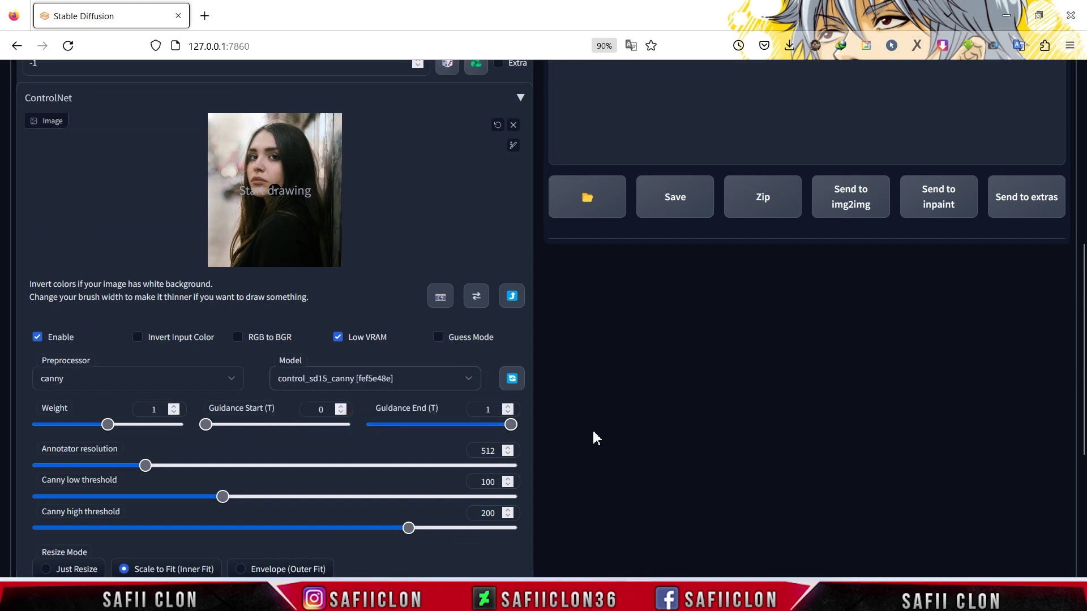
Review ControlNet's weight, guidance end, annotator resolution and canvas size, and set its resize mode to Just Resize
scroll(594, 437, "down", 3)
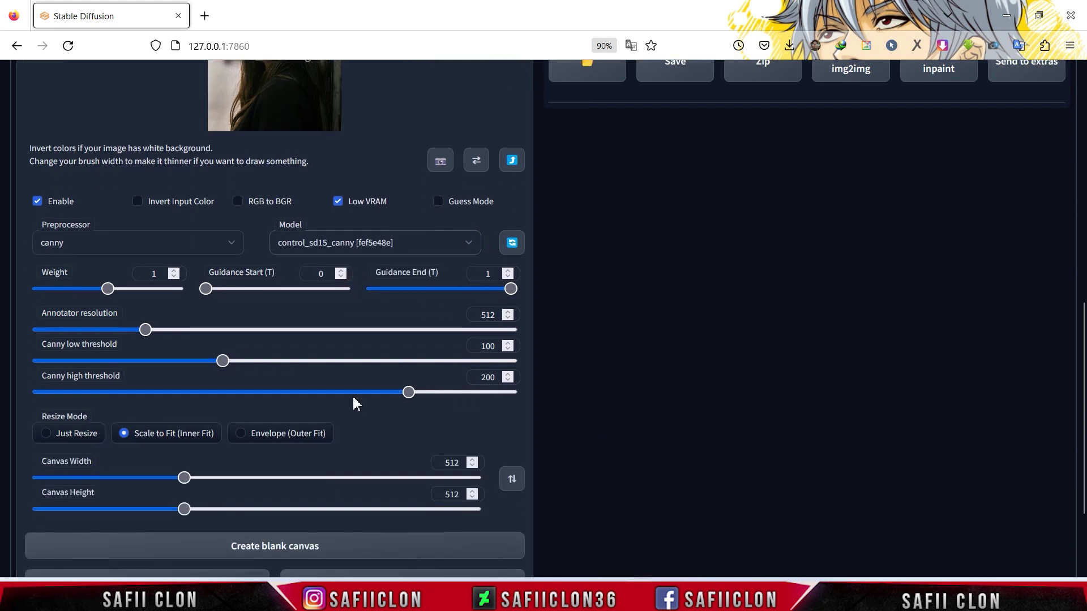
double_click(154, 273)
double_click(487, 273)
double_click(488, 314)
scroll(621, 389, "down", 3)
left_click(60, 311)
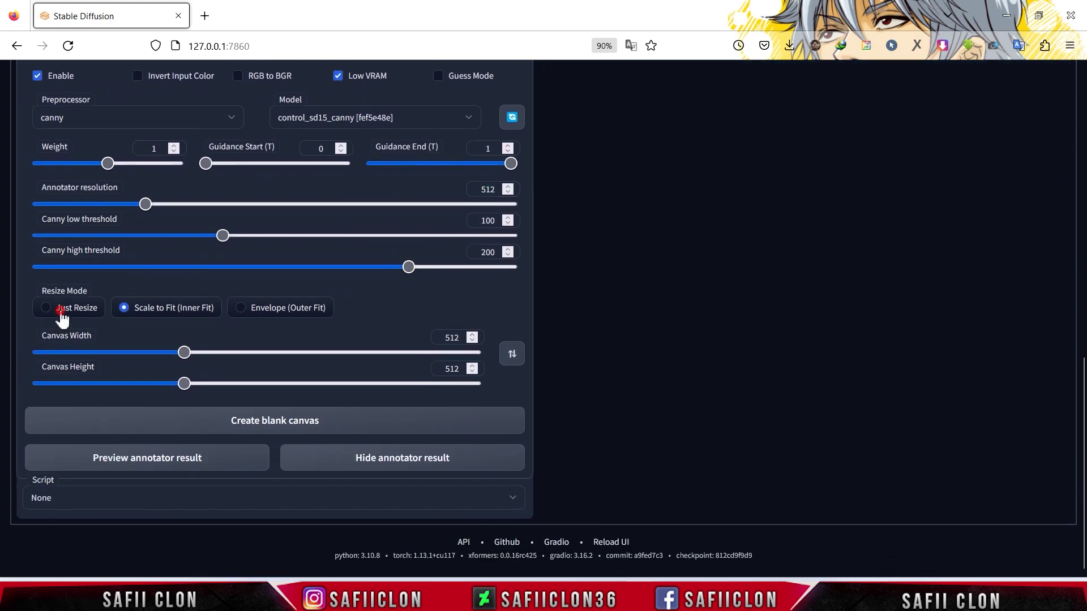
double_click(453, 338)
double_click(464, 369)
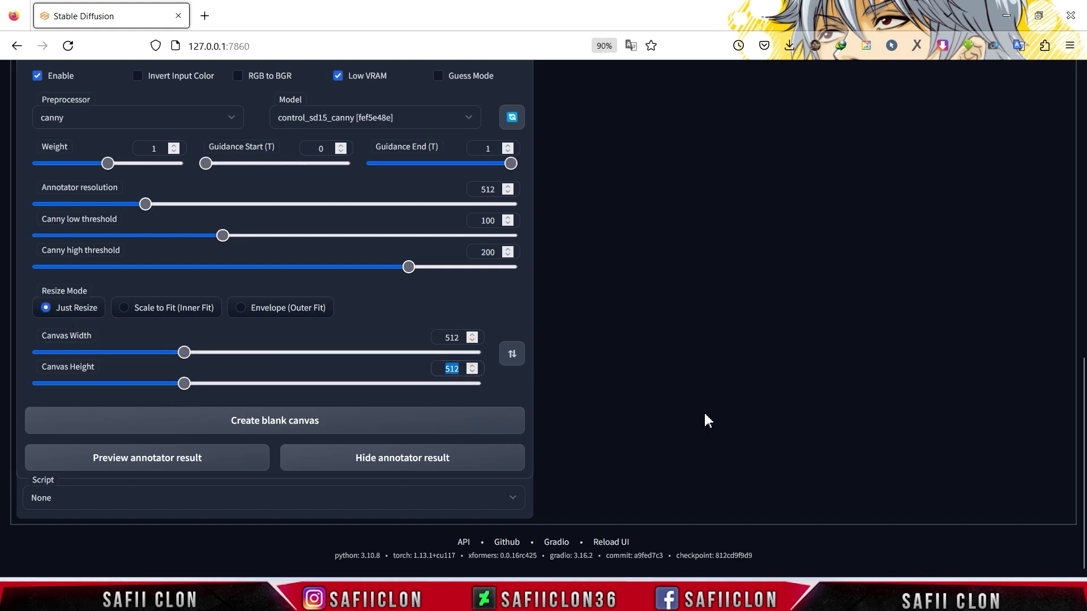
Enable Hires. fix with the 4x-UltraSharp upscaler and an upscale factor of 1.5
left_click_drag(1082, 476, 1082, 354)
scroll(542, 318, "up", 6)
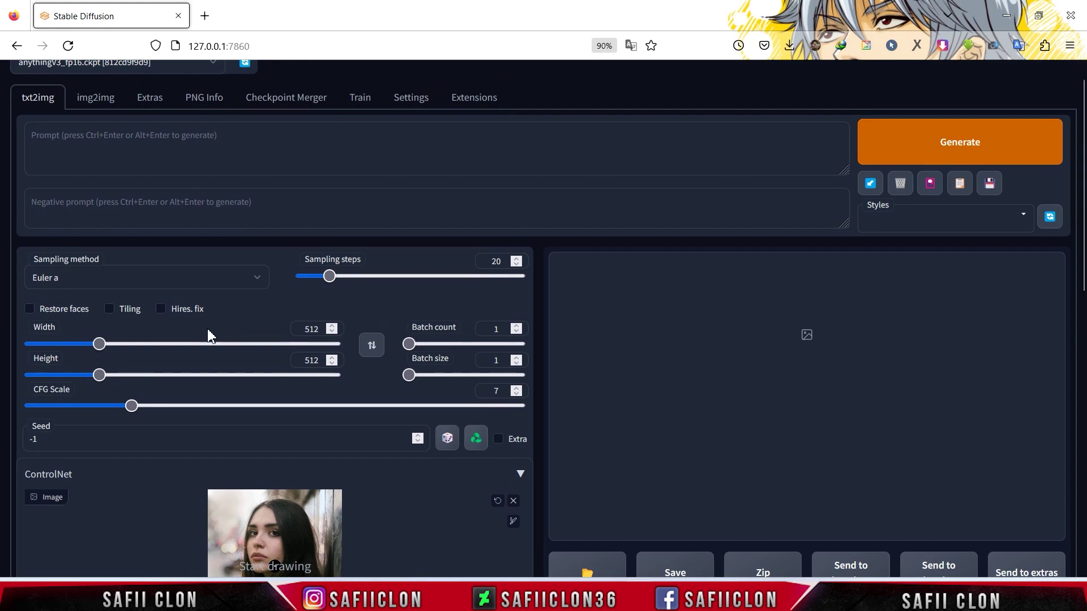
left_click(178, 309)
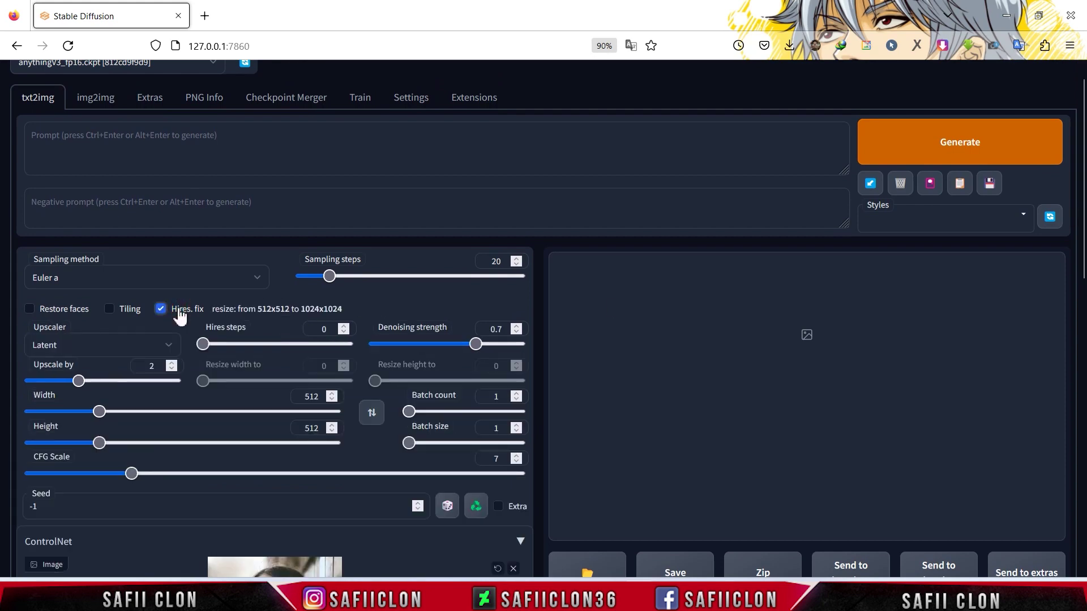
left_click(169, 347)
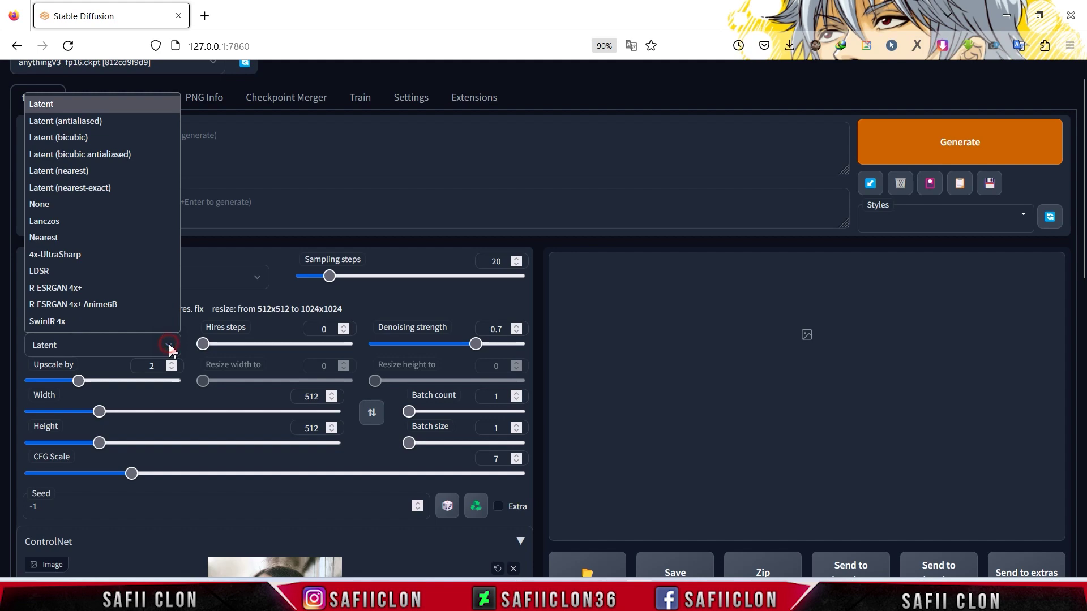
left_click(74, 256)
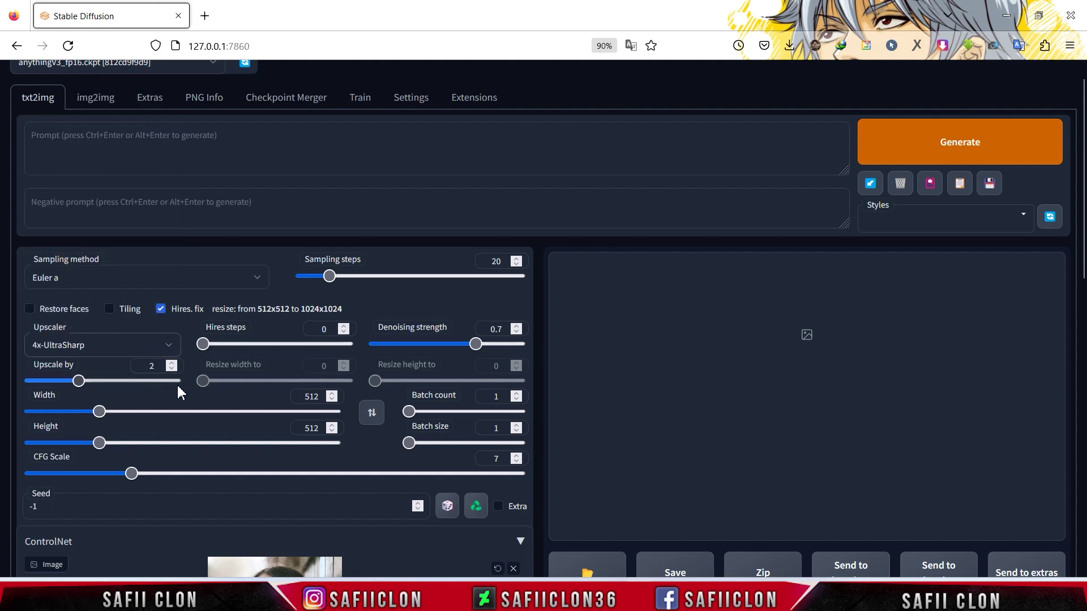
double_click(496, 329)
left_click_drag(78, 384, 57, 393)
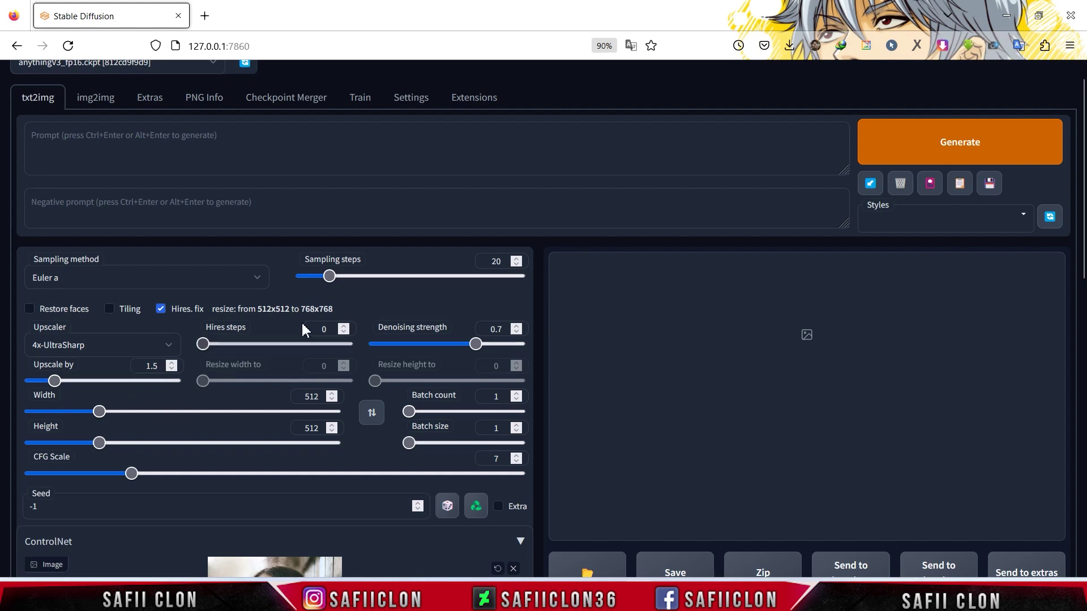
Set the sampling steps to 30 and the sampling method to DPM++ 2M Karras
mouse_move(330, 276)
left_mouse_down()
mouse_move(356, 278)
mouse_move(345, 281)
left_mouse_up()
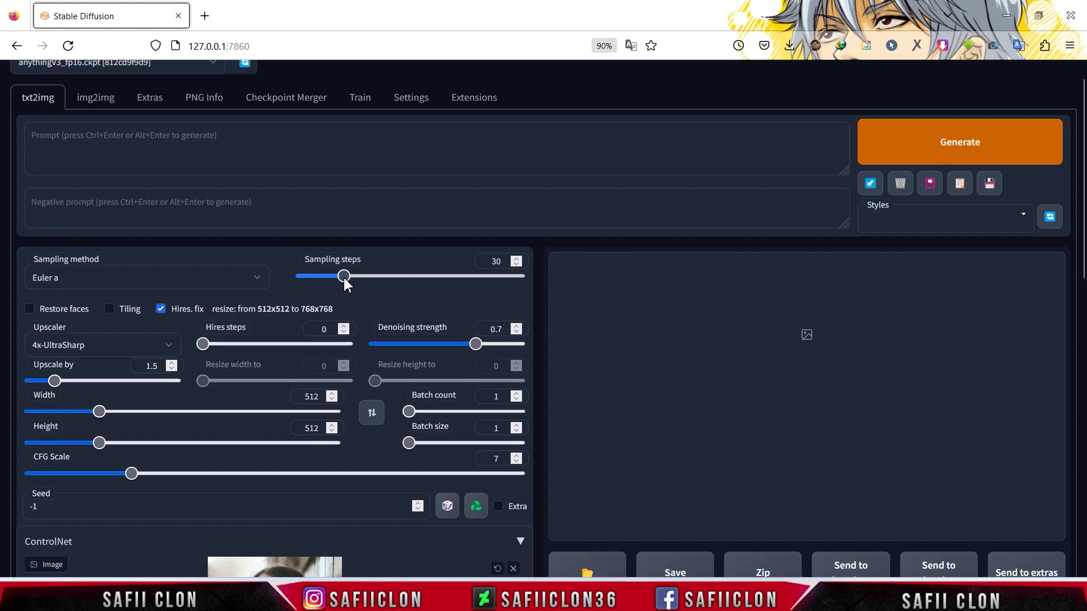
left_click(258, 278)
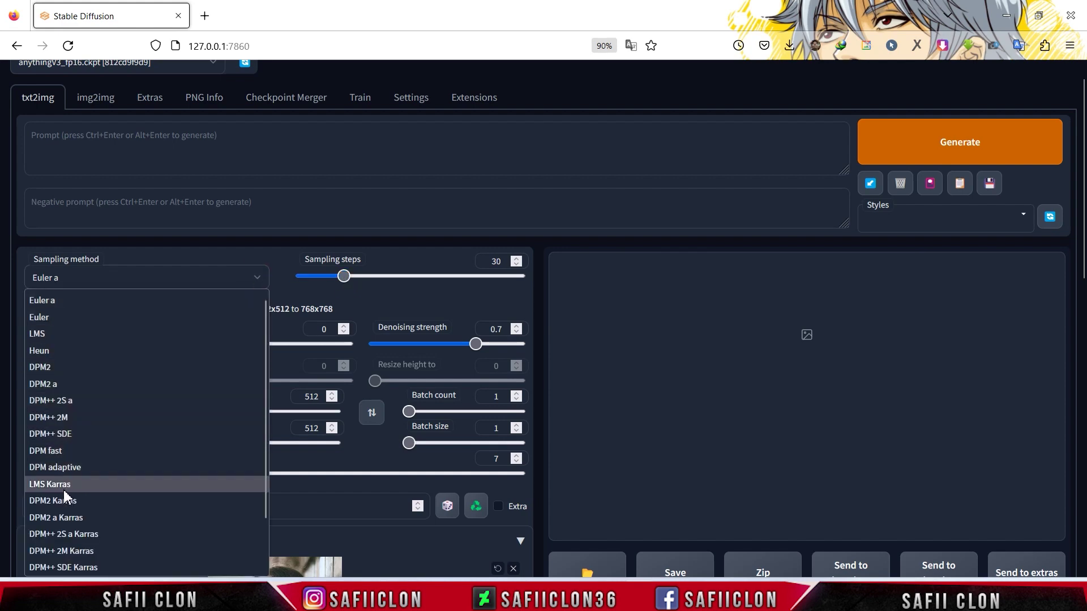
left_click(88, 557)
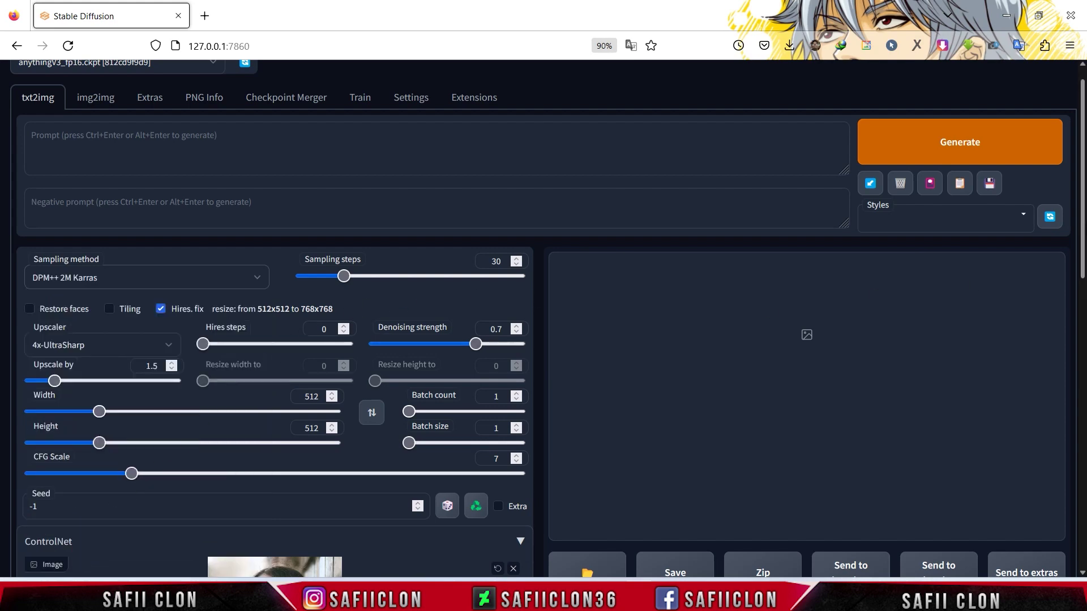
Enter the prompt "a woman with a long hair leaning against a wall on a city street with a blurry background"
scroll(1082, 212, "up", 1)
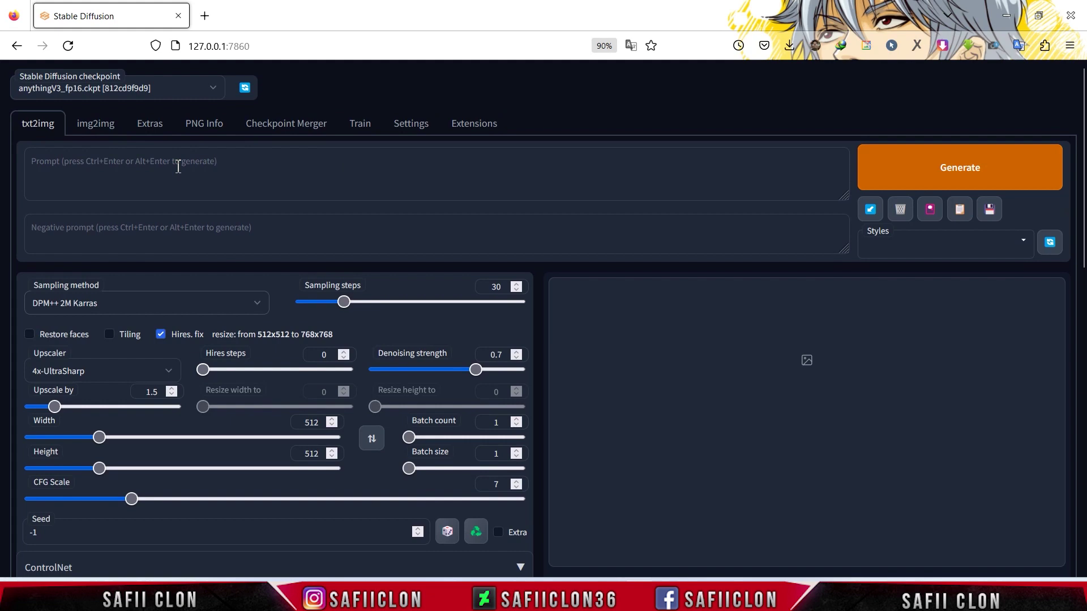
type("a woman with a long hair leaning")
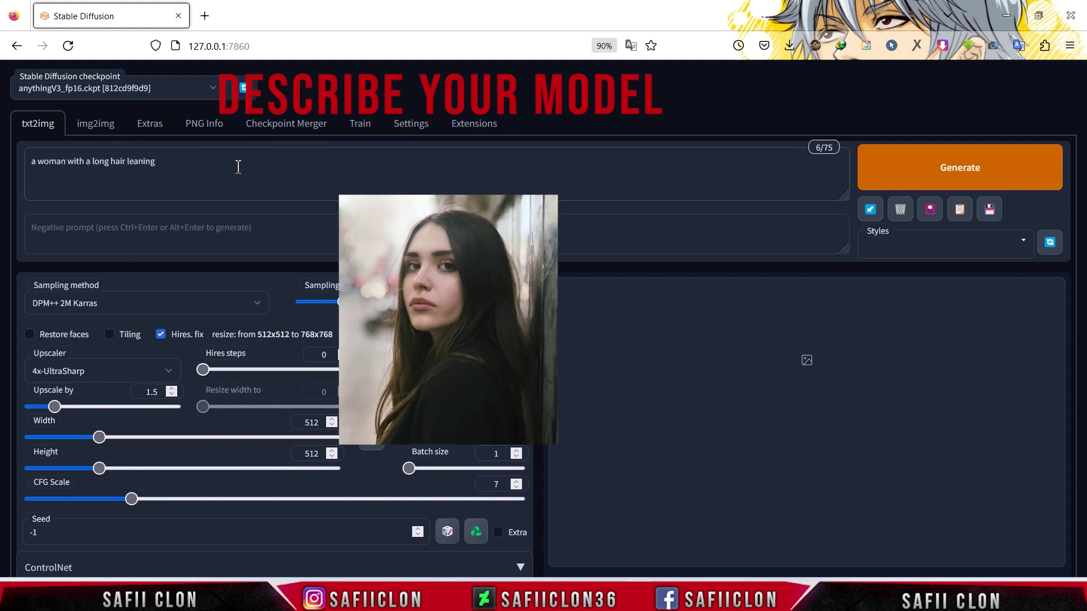
type(" against a wall on a city street with a blurry background")
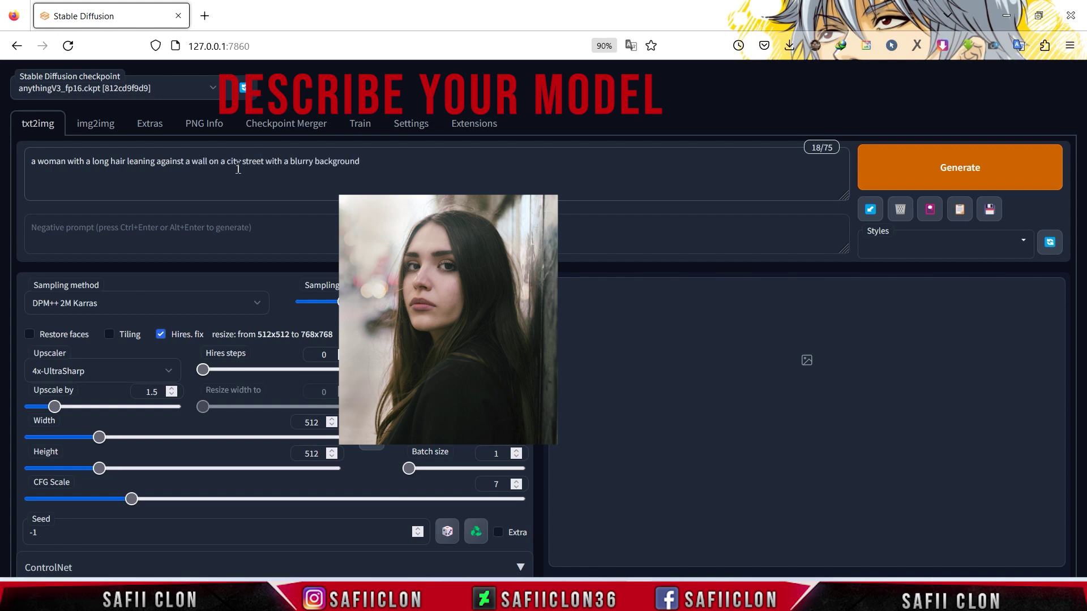
Enclose the prompt sentence in parentheses and append "1girl, solo, portrait, blurry background, looking at viewer, black eyes, long hair, outdoor"
key("Home")
type("(")
key("End")
type("), 1girl,")
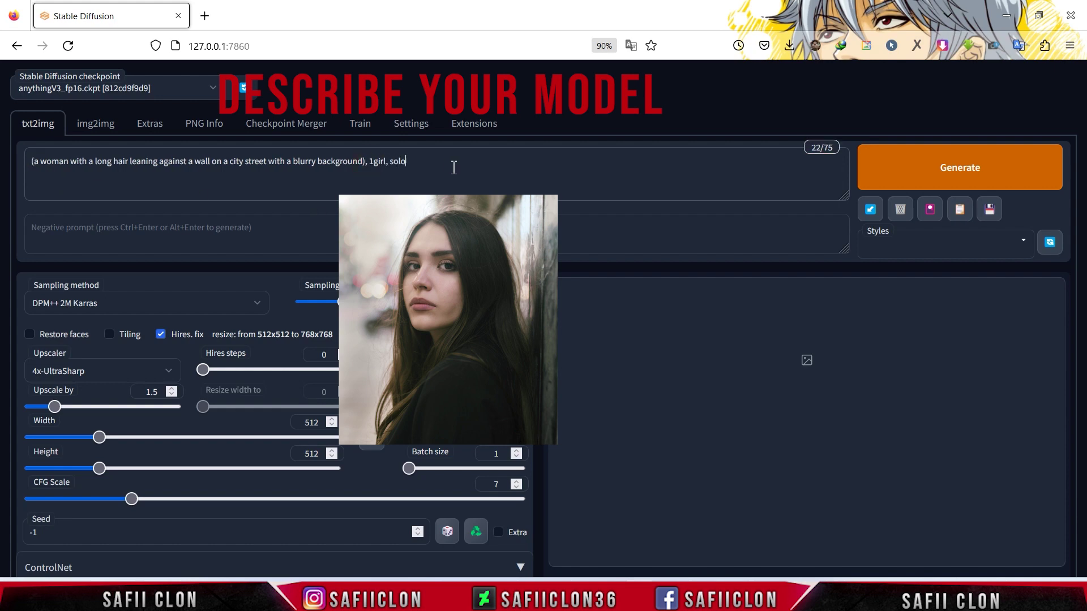
type(" solo, portrait, blurry background, looking at viewer, black eyes, long hair, outdoor")
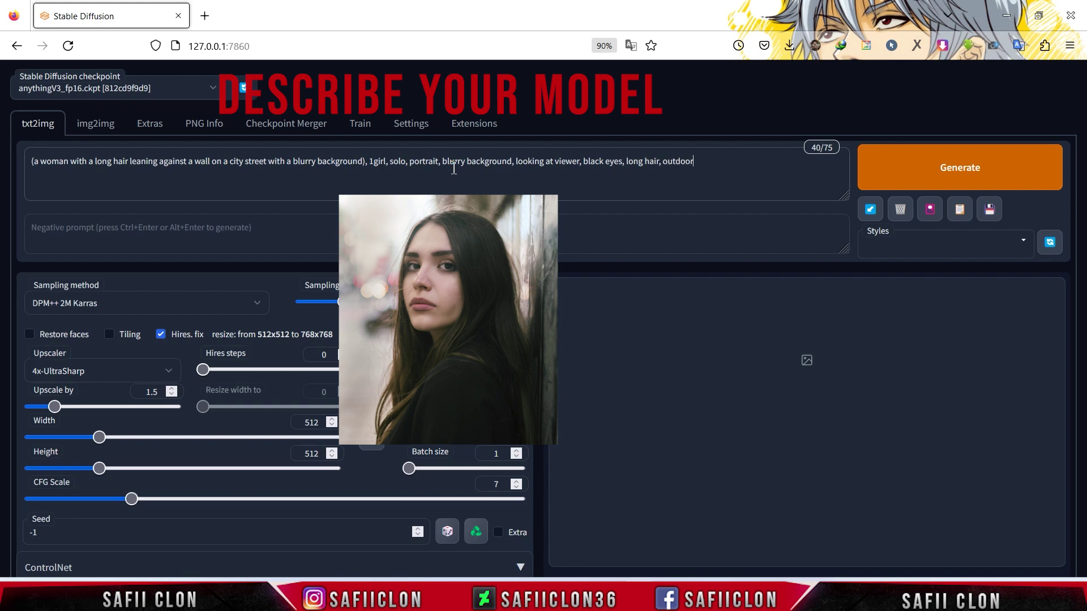
Append "fokus on girl, best quality, wearing a black shirt, closed mouth, upper body, depth of field," to the prompt
type(", fokus on girl, best quality, wearing a black")
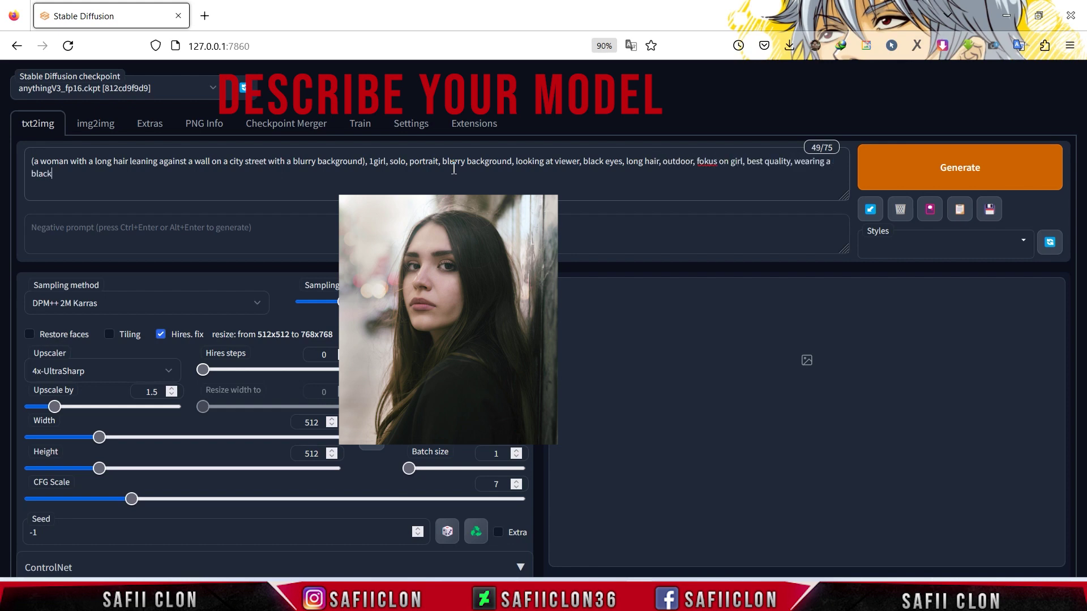
type(" shirt, closed mouth, upper body,")
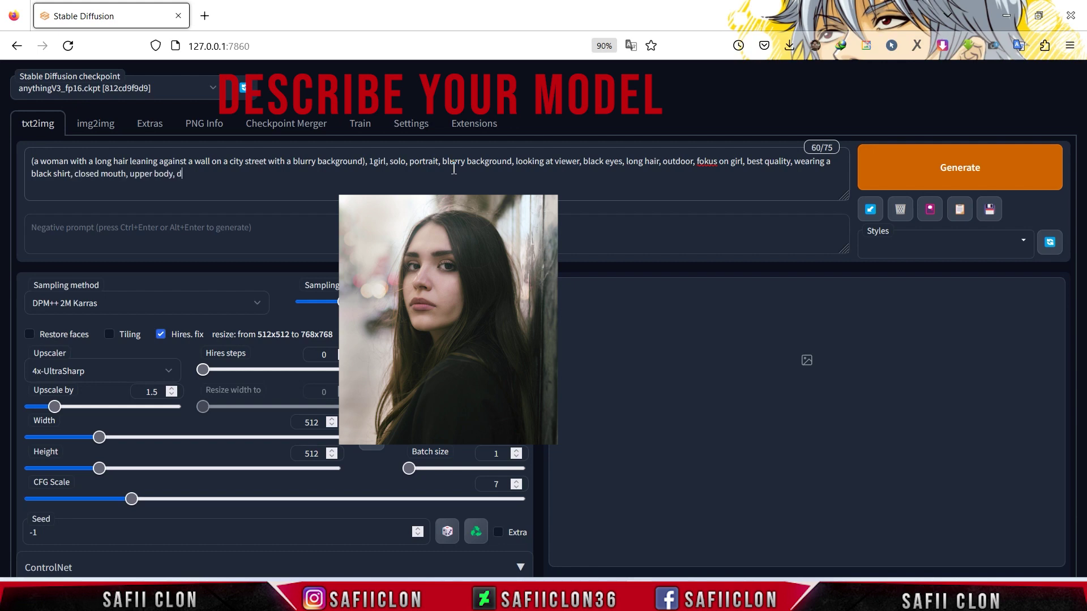
type(" depth of field,")
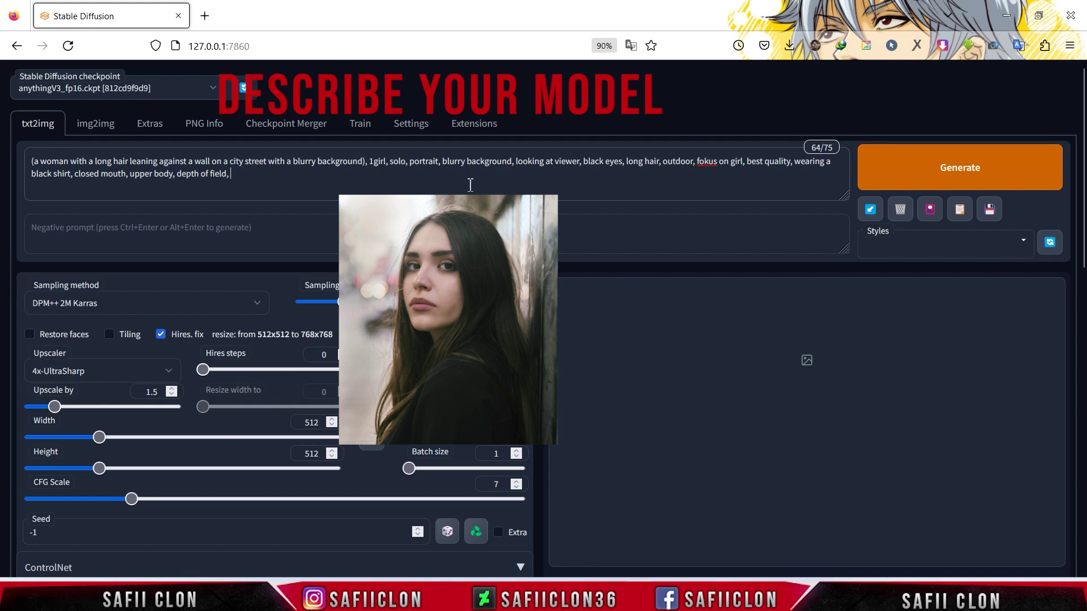
Add the incaseStyleLora_incaseAnythingV3Lora LoRA to the end of the prompt and set its weight to 0.6
left_click(933, 210)
left_click(297, 295)
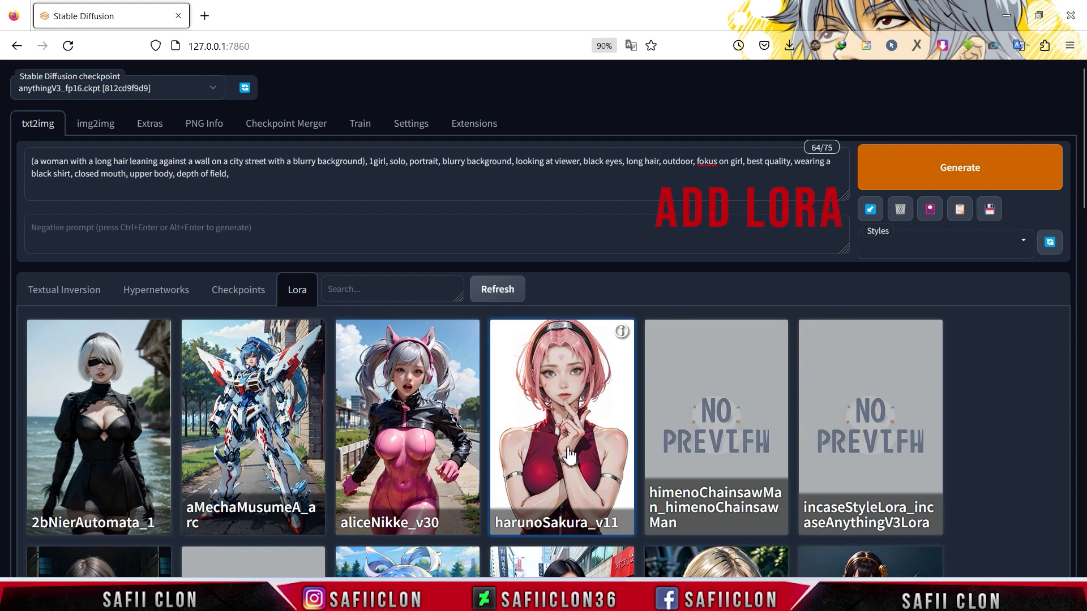
left_click(866, 429)
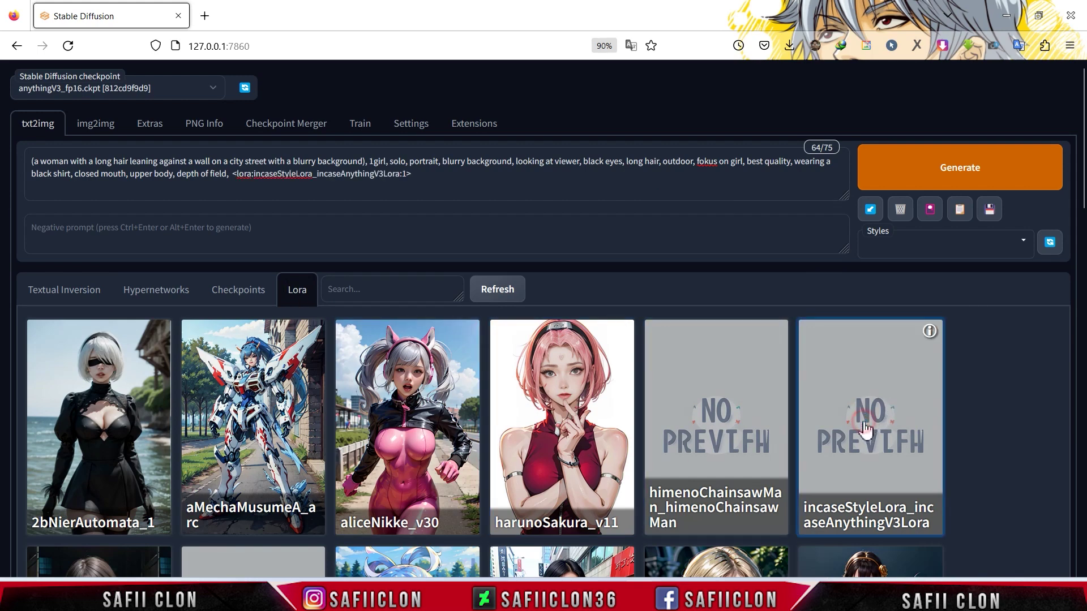
left_click(930, 210)
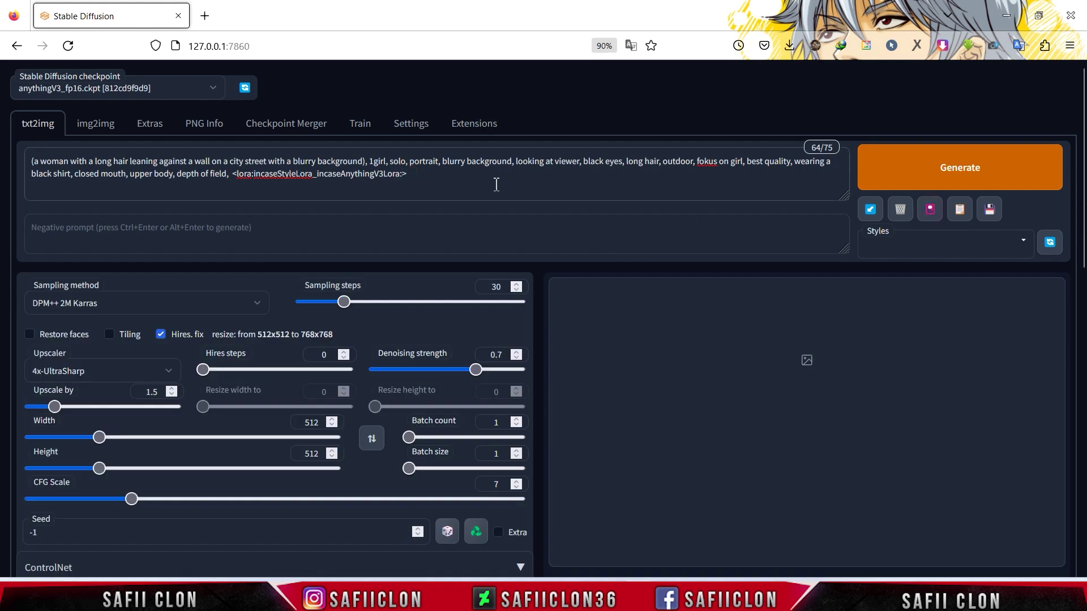
type(".6")
Enter the negative prompt "(worst quality), low quality, normal quality, multiple view, monochrome, signature, text. error, watermark"
left_click(159, 230)
type("(worst quality), low quality,")
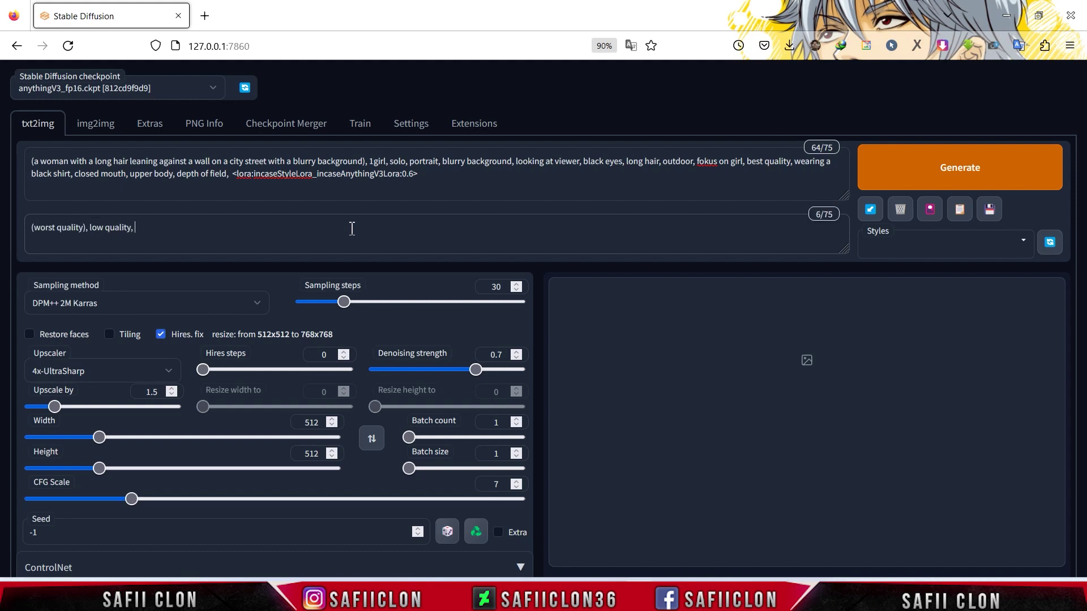
type(" normal quality, multiple view, monochrome, signature, text. error, watermark")
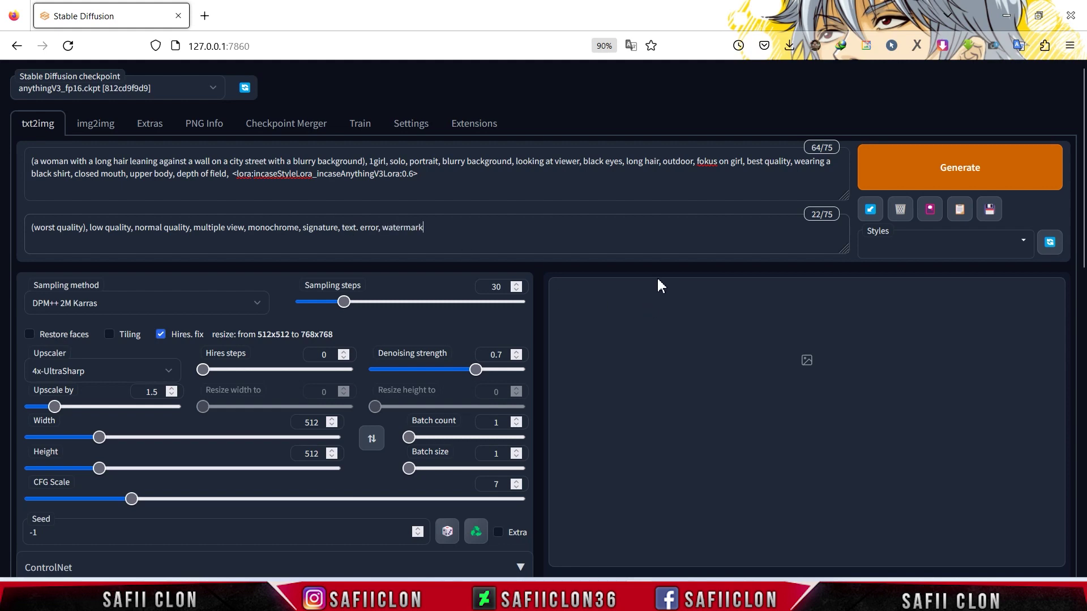
Generate the image and enlarge the anime portrait in the output gallery
left_click(956, 171)
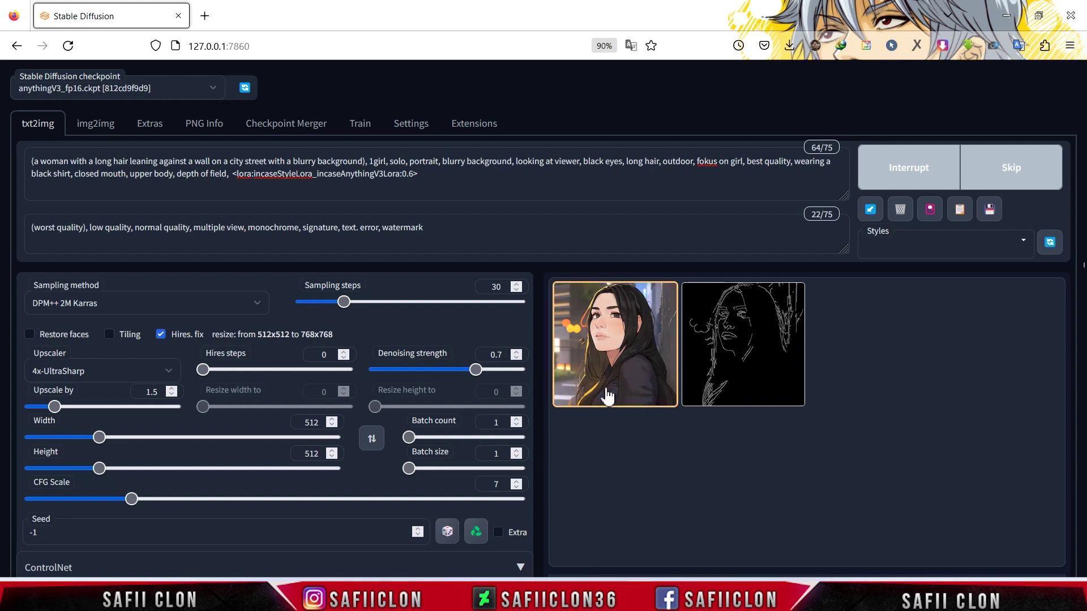
left_click(613, 346)
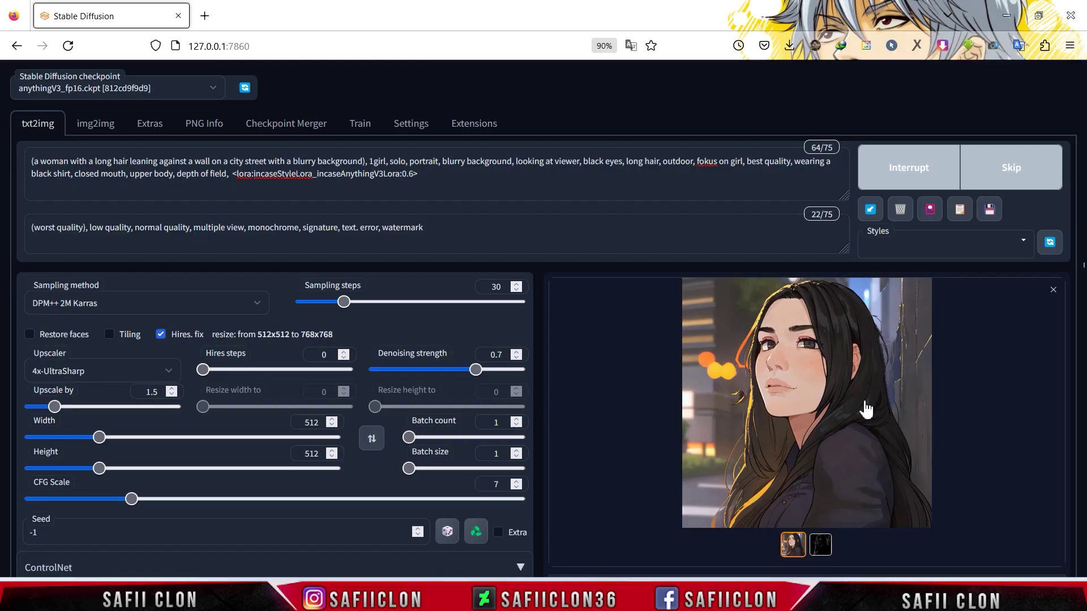